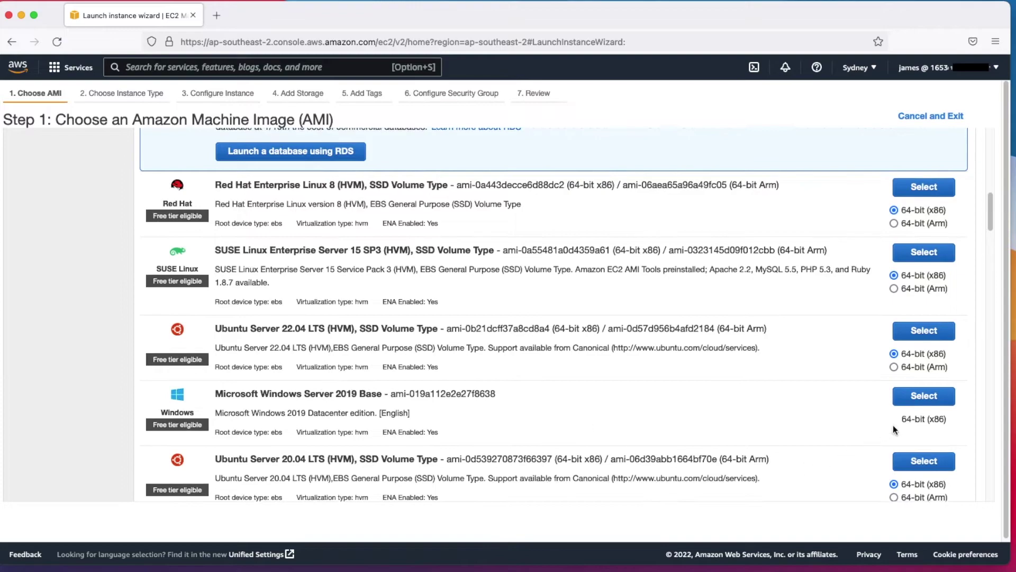
Choose the Microsoft Windows Server 2019 Base AMI with instance type t2.medium
{"action": "left_click", "coordinate": [922, 400]}
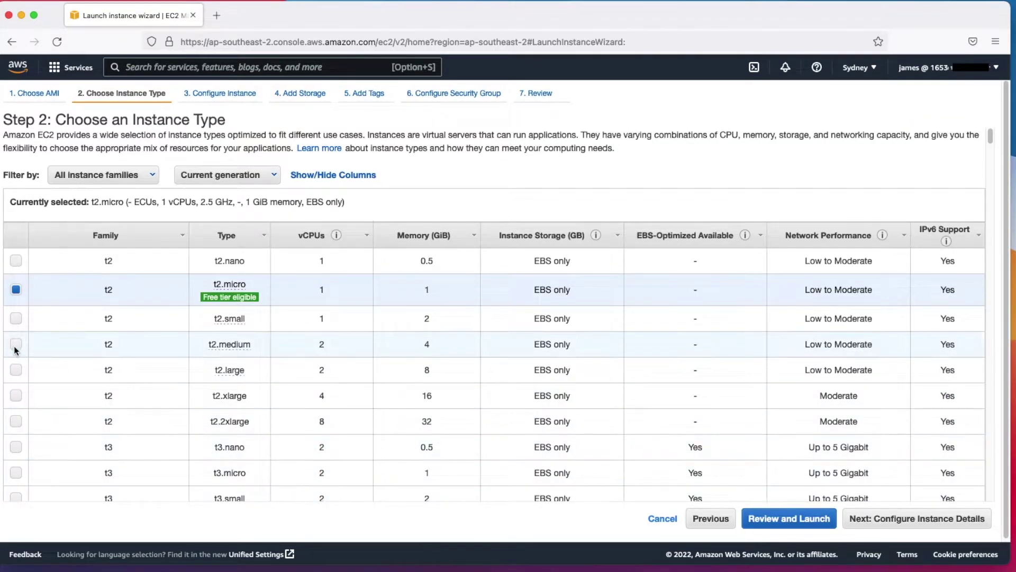
{"action": "left_click", "coordinate": [16, 344]}
{"action": "left_click", "coordinate": [978, 517]}
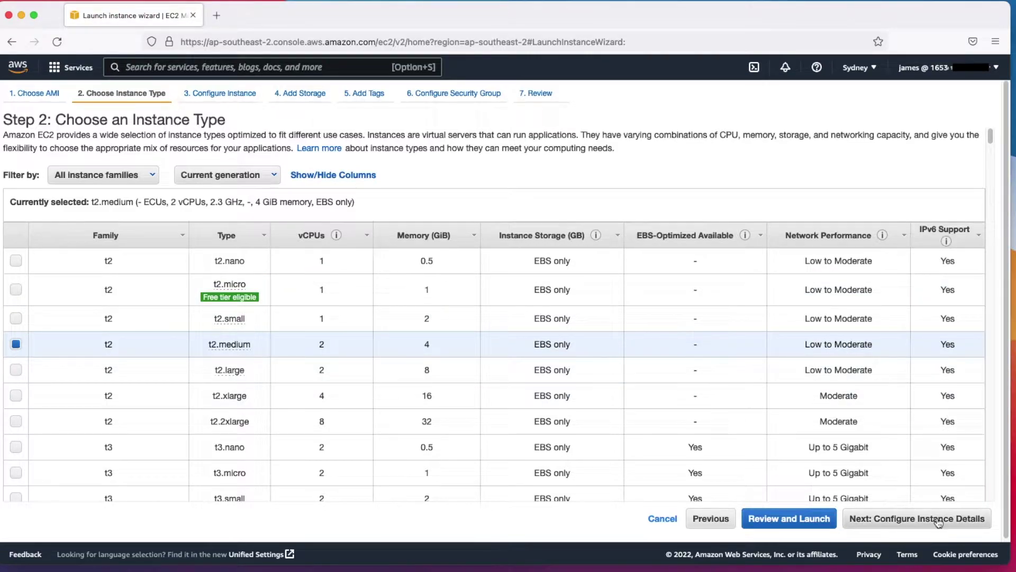
Place the instance in Demo-dev-vpc, subnet Demo-dev-private-a, with IAM role SSM-Role, and reach storage
{"action": "left_click", "coordinate": [408, 221]}
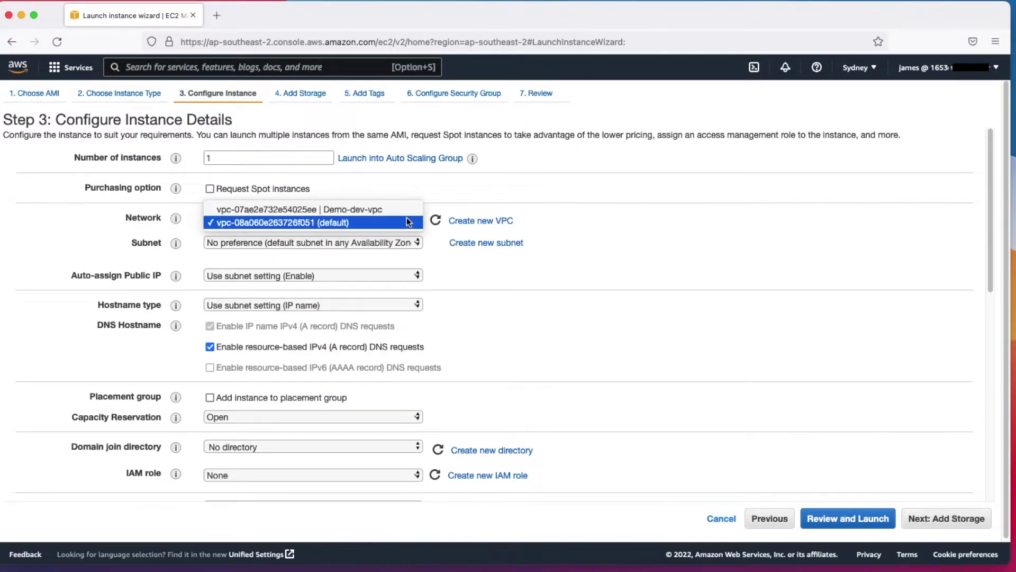
{"action": "left_click", "coordinate": [405, 208]}
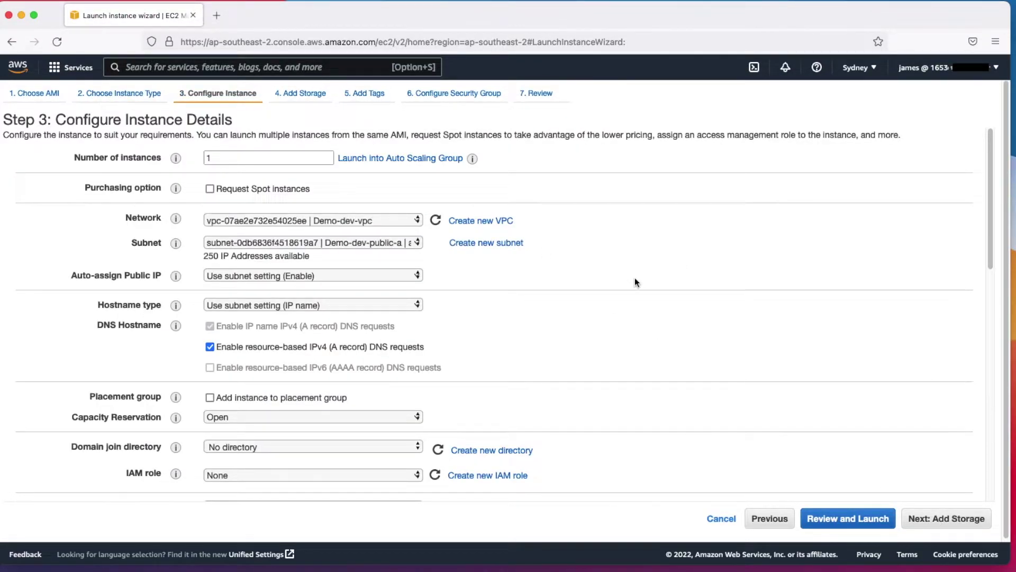
{"action": "left_click", "coordinate": [388, 242]}
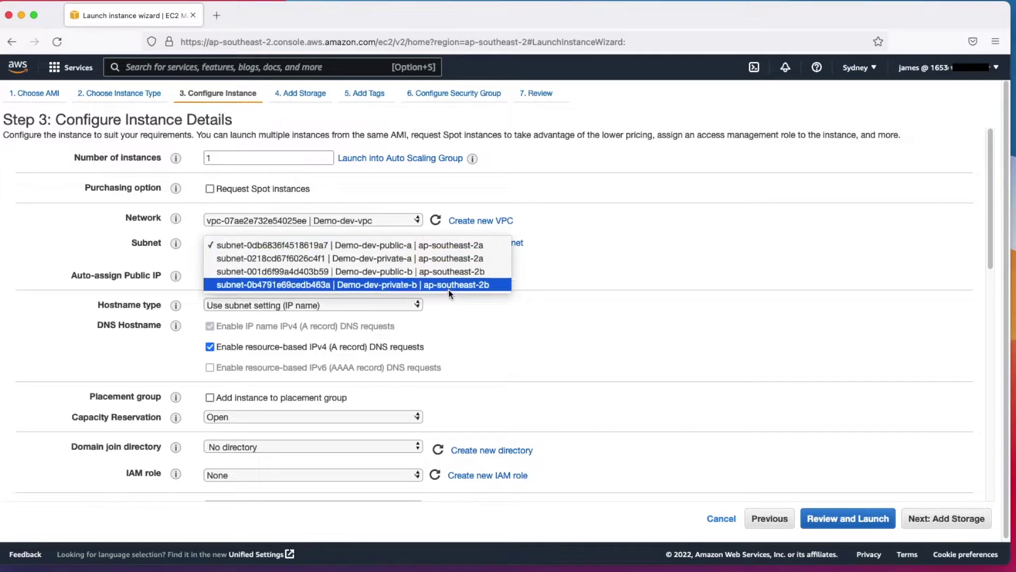
{"action": "left_click", "coordinate": [449, 258]}
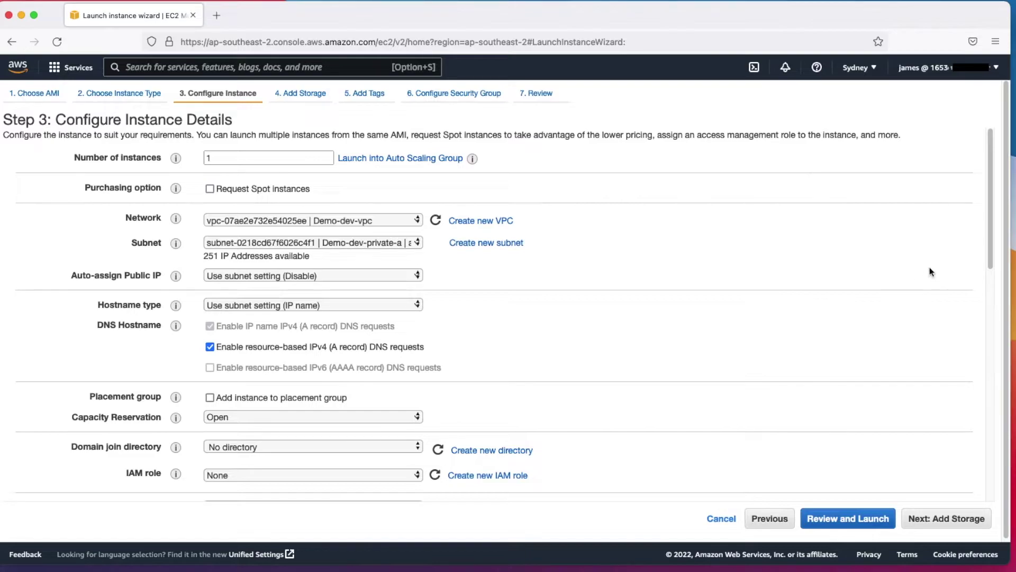
{"action": "scroll", "coordinate": [992, 219], "scroll_direction": "down", "scroll_amount": 1}
{"action": "left_click_drag", "start_coordinate": [992, 215], "coordinate": [1004, 307]}
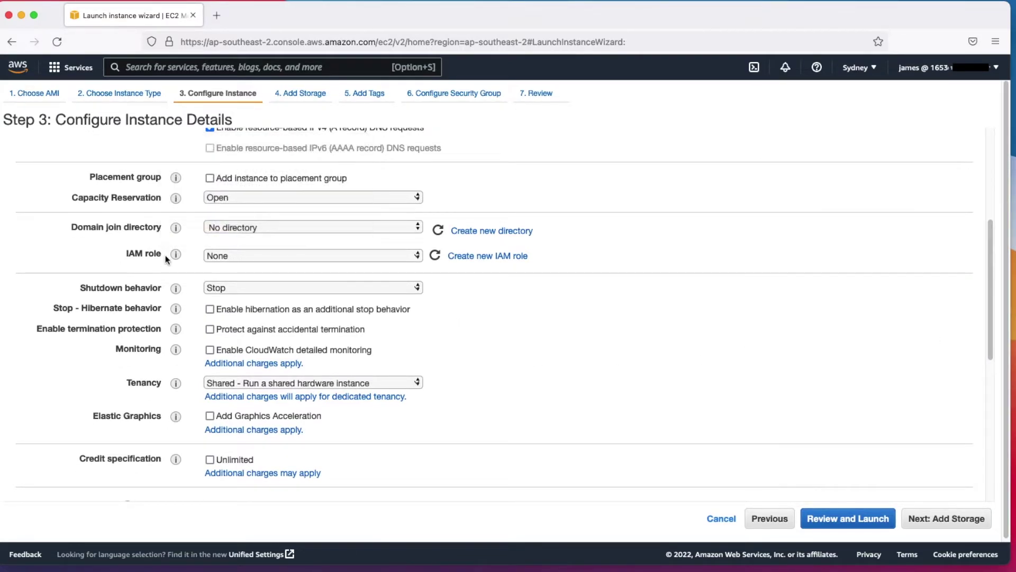
{"action": "left_click", "coordinate": [417, 257]}
{"action": "left_click", "coordinate": [409, 271]}
{"action": "left_click_drag", "start_coordinate": [989, 334], "coordinate": [997, 373]}
{"action": "scroll", "coordinate": [997, 373], "scroll_direction": "down", "scroll_amount": 5}
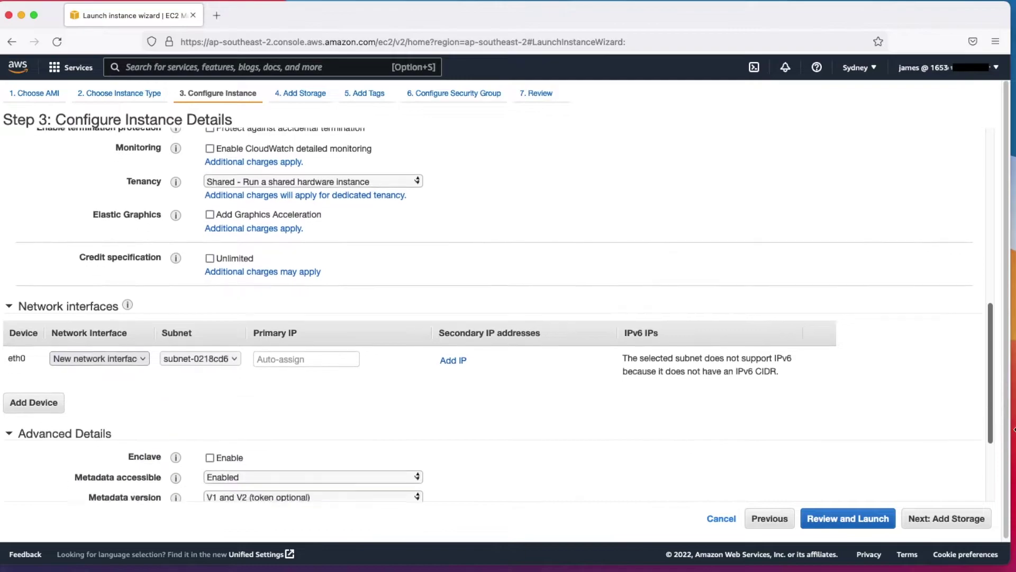
{"action": "left_click", "coordinate": [960, 528]}
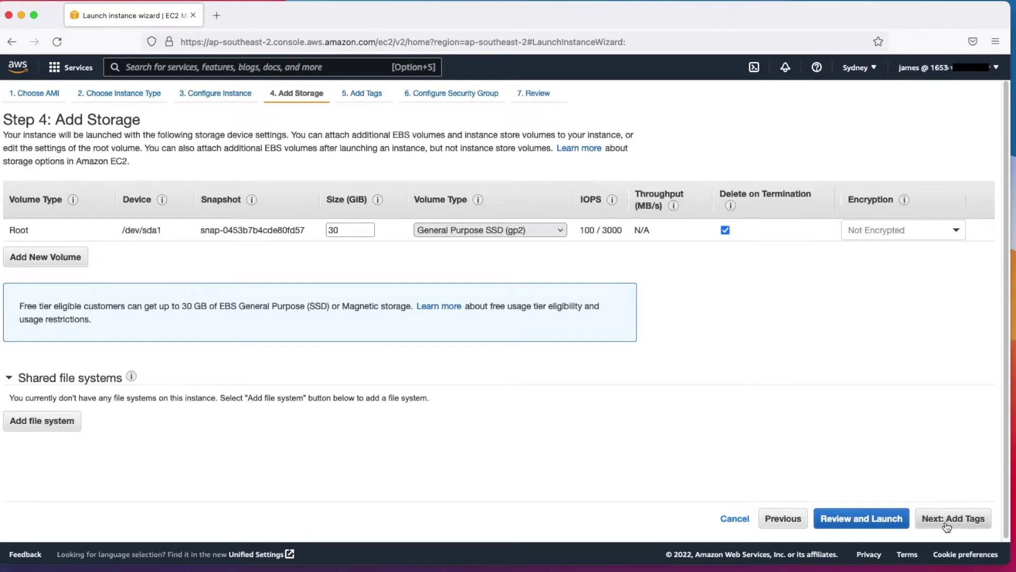
Add a tag with Key Name and Value RDP-Demo
{"action": "left_click", "coordinate": [948, 524]}
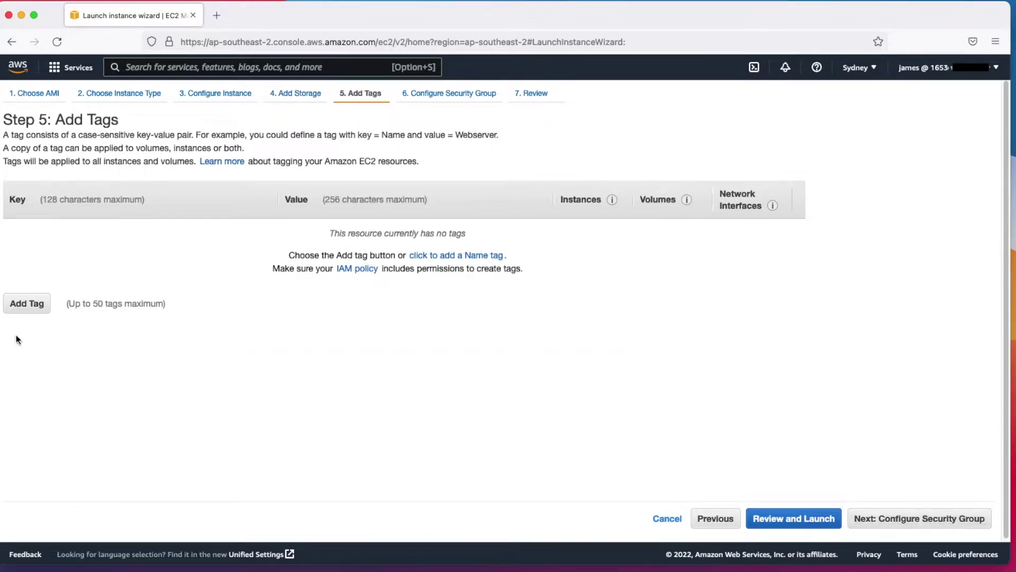
{"action": "left_click", "coordinate": [23, 307]}
{"action": "type", "text": "Name"}
{"action": "key", "text": "Tab"}
{"action": "type", "text": "R"}
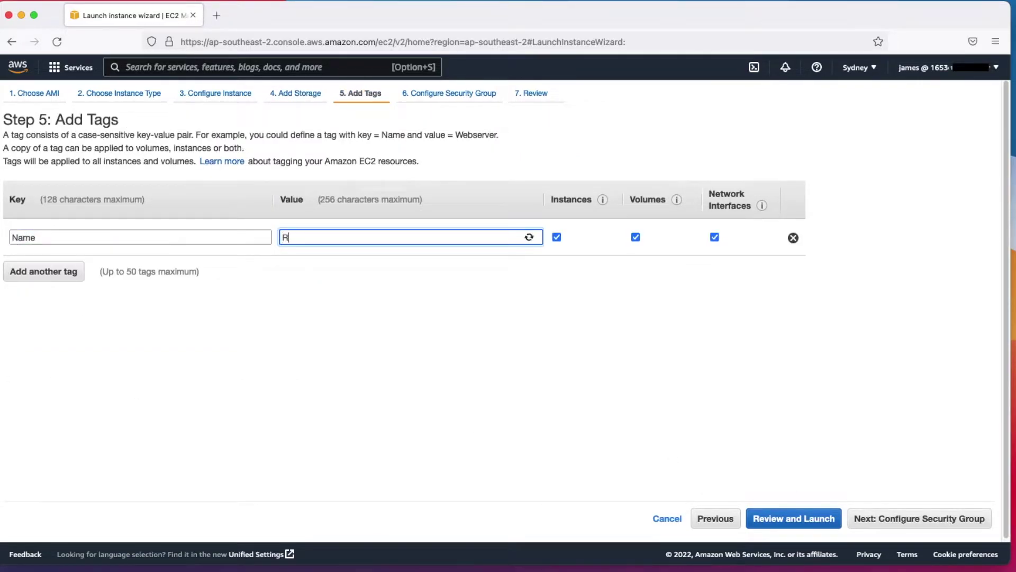
{"action": "type", "text": "DP-Demo"}
{"action": "left_click", "coordinate": [423, 372]}
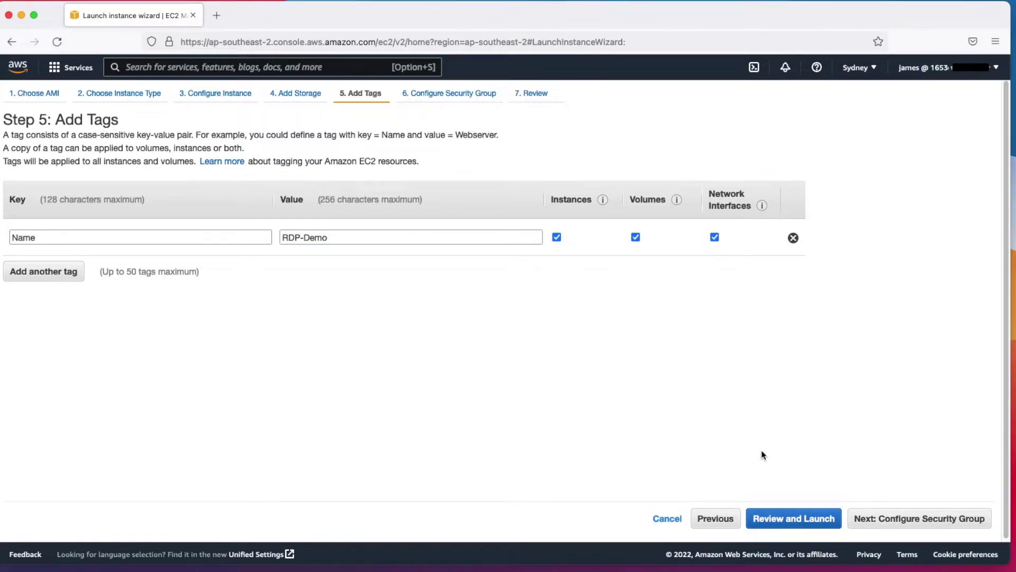
Assign the existing Demo-SG security group and go to the launch review
{"action": "left_click", "coordinate": [922, 521]}
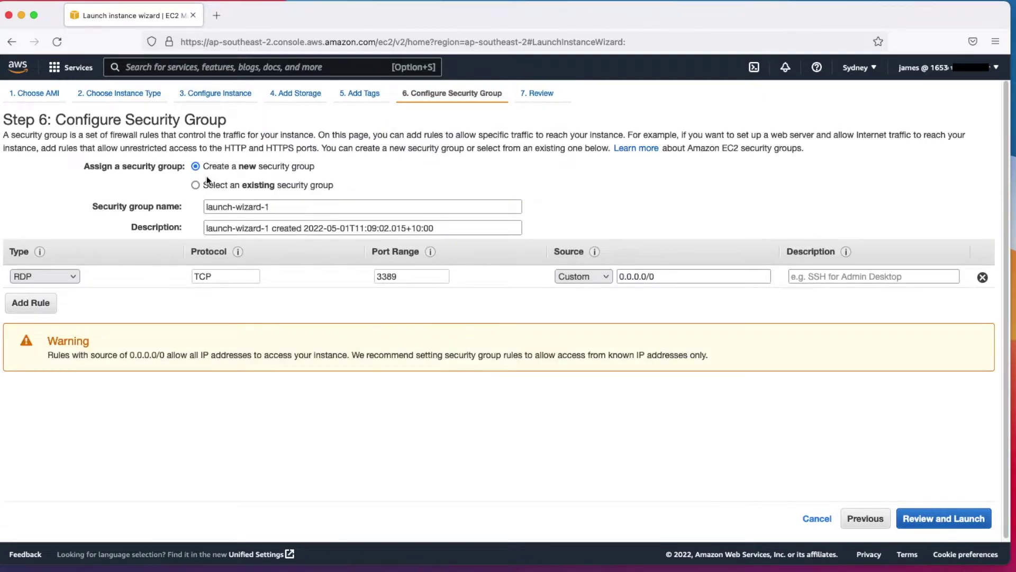
{"action": "left_click", "coordinate": [195, 185]}
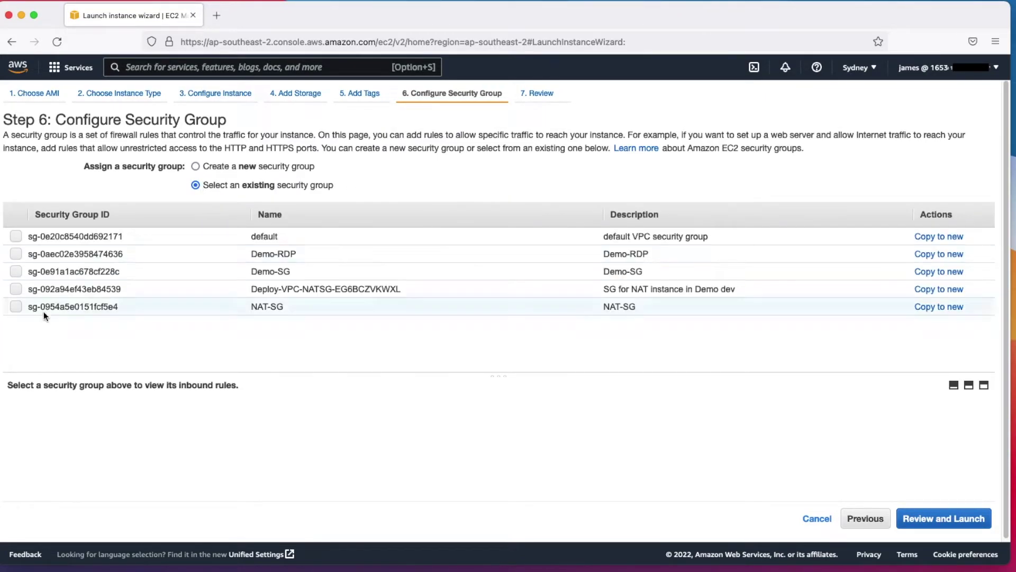
{"action": "left_click", "coordinate": [15, 271]}
{"action": "left_click", "coordinate": [974, 518]}
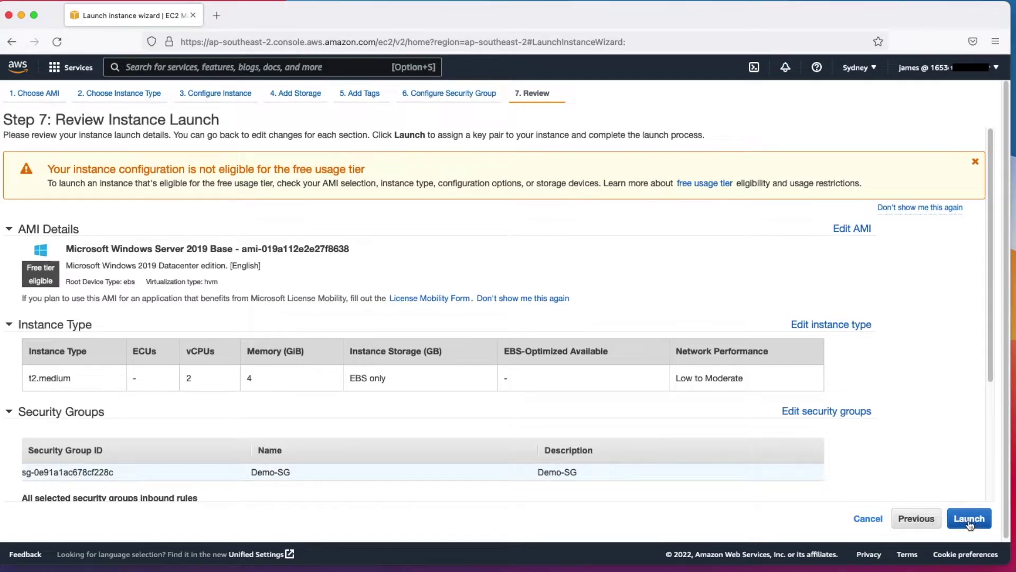
Launch RDP-Demo with the Demo key pair after acknowledging the key file, then view instances
{"action": "left_click", "coordinate": [969, 521]}
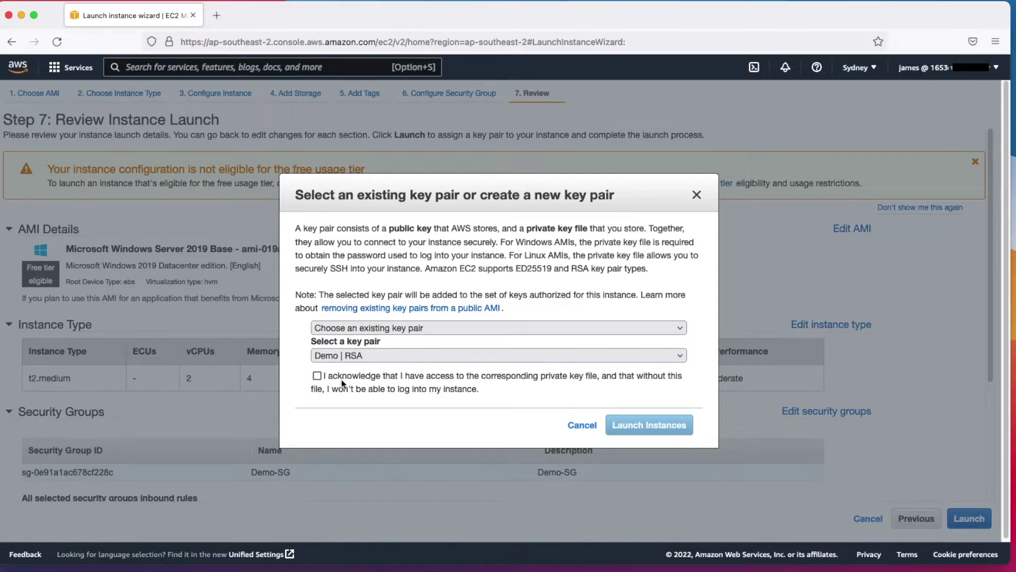
{"action": "left_click", "coordinate": [317, 376]}
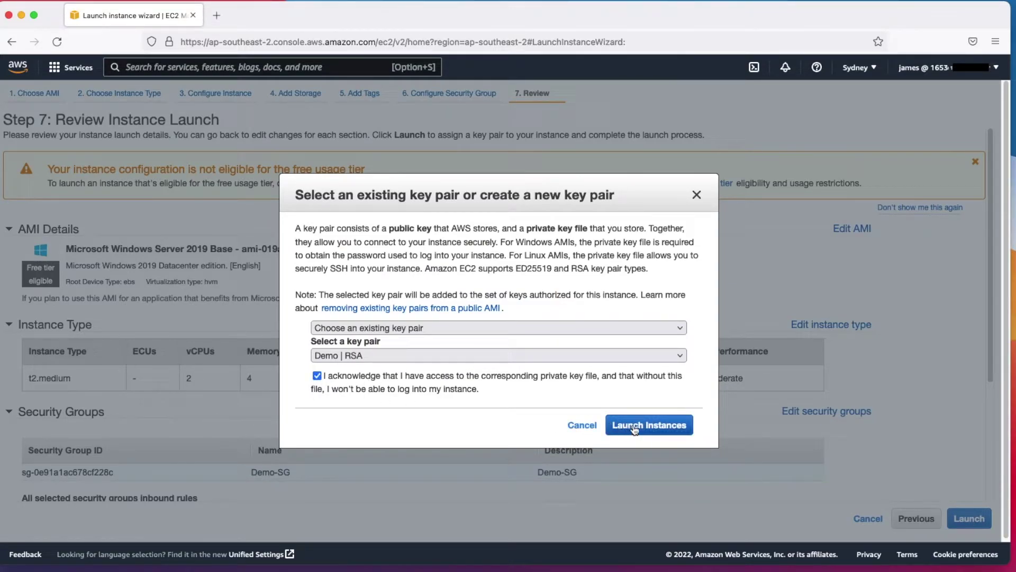
{"action": "left_click", "coordinate": [634, 426]}
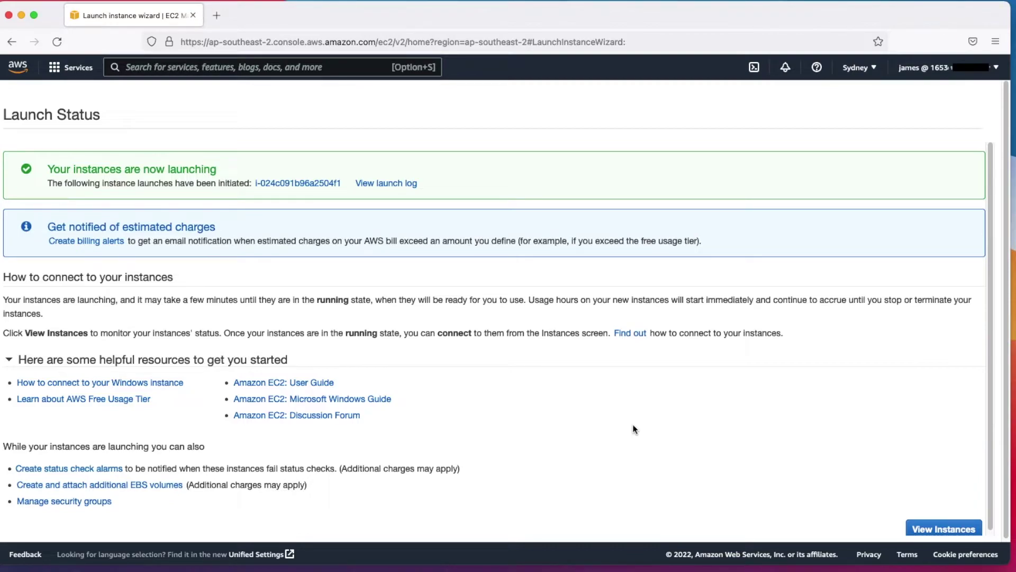
{"action": "left_click", "coordinate": [944, 528]}
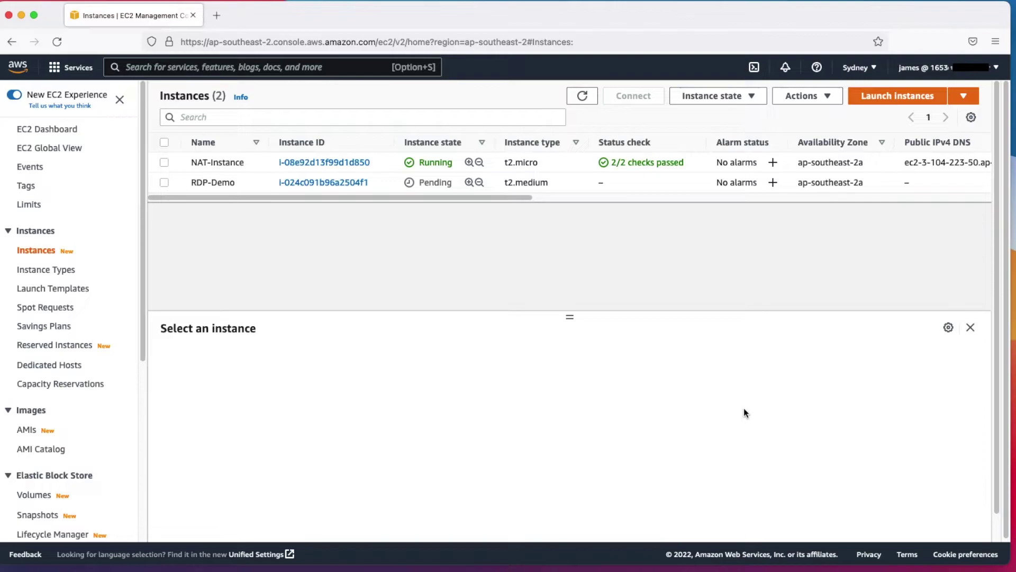
Refresh the instances list until RDP-Demo shows 2/2 checks passed
{"action": "left_click", "coordinate": [582, 98]}
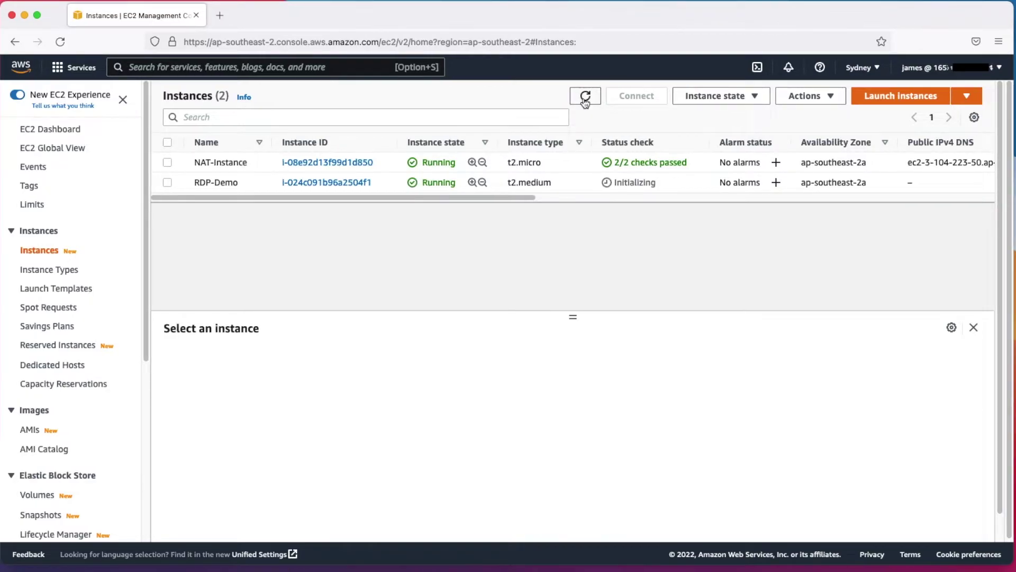
{"action": "left_click", "coordinate": [586, 99]}
{"action": "left_click", "coordinate": [586, 98]}
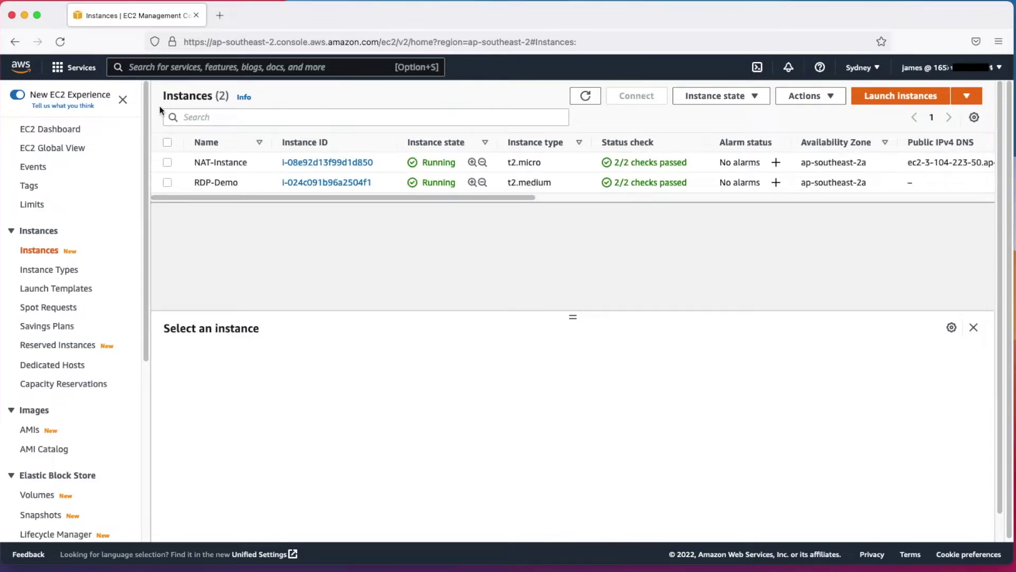
Go to Systems Manager and open Session Manager from the sidebar
{"action": "left_click", "coordinate": [71, 67]}
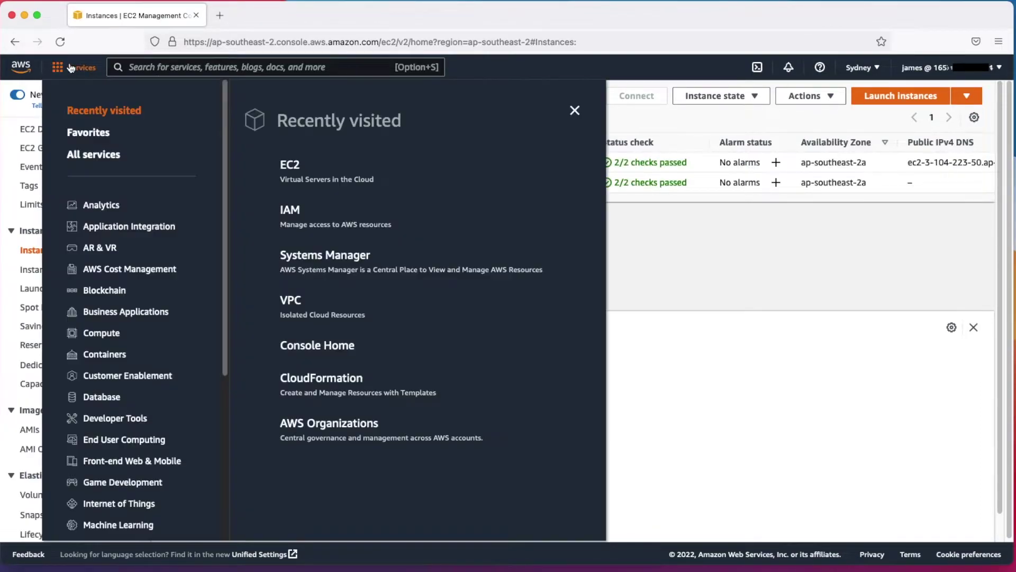
{"action": "left_click", "coordinate": [310, 256]}
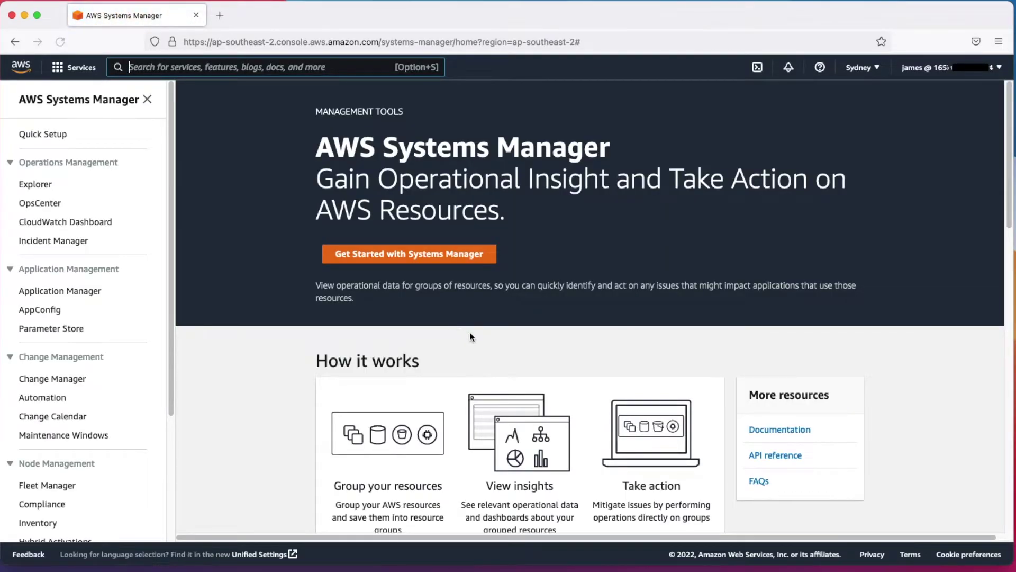
{"action": "left_click_drag", "start_coordinate": [172, 316], "coordinate": [179, 480]}
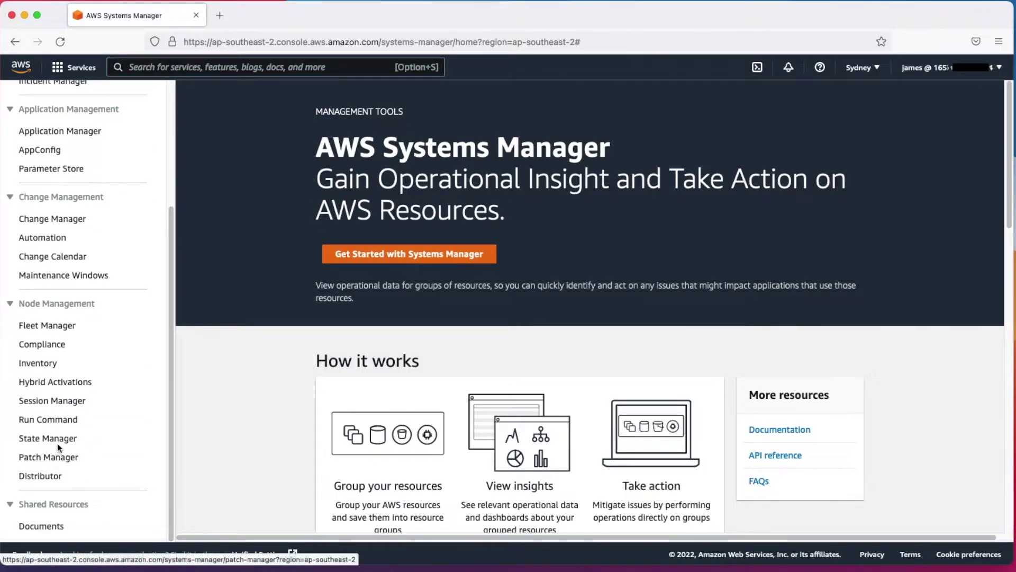
{"action": "left_click", "coordinate": [67, 405]}
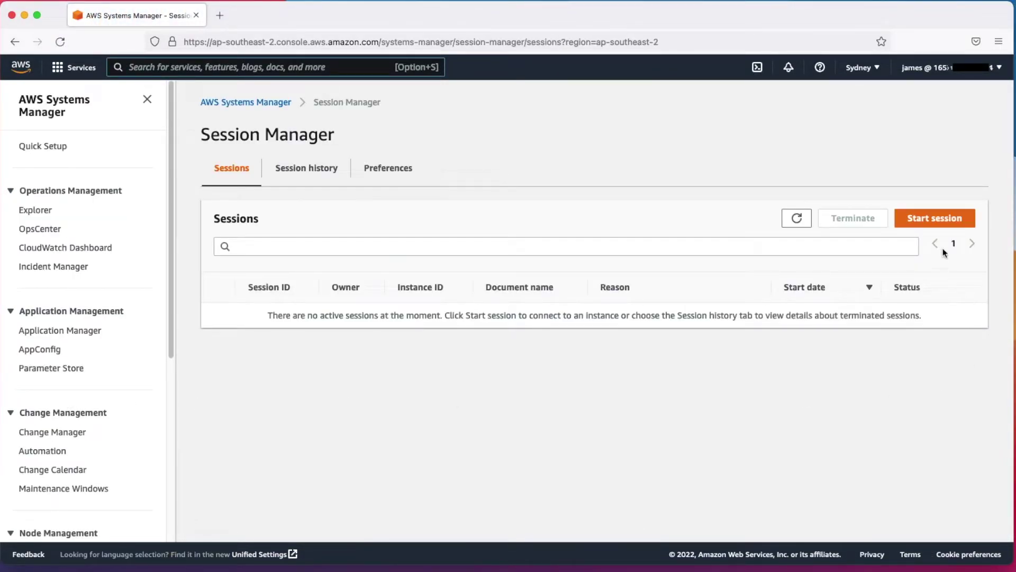
Start a new Session Manager session targeting the RDP-Demo instance
{"action": "left_click", "coordinate": [937, 220]}
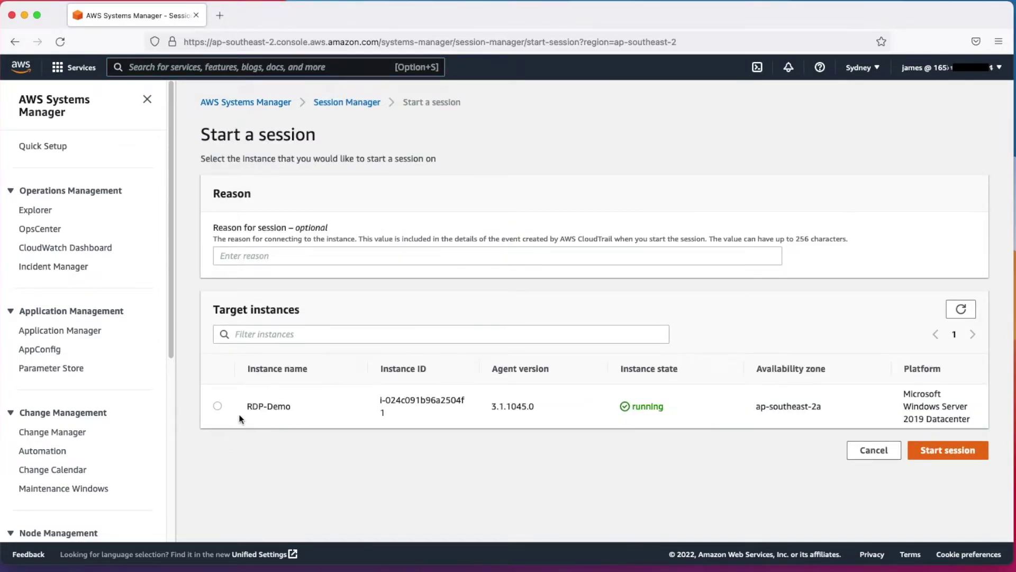
{"action": "left_click", "coordinate": [217, 406]}
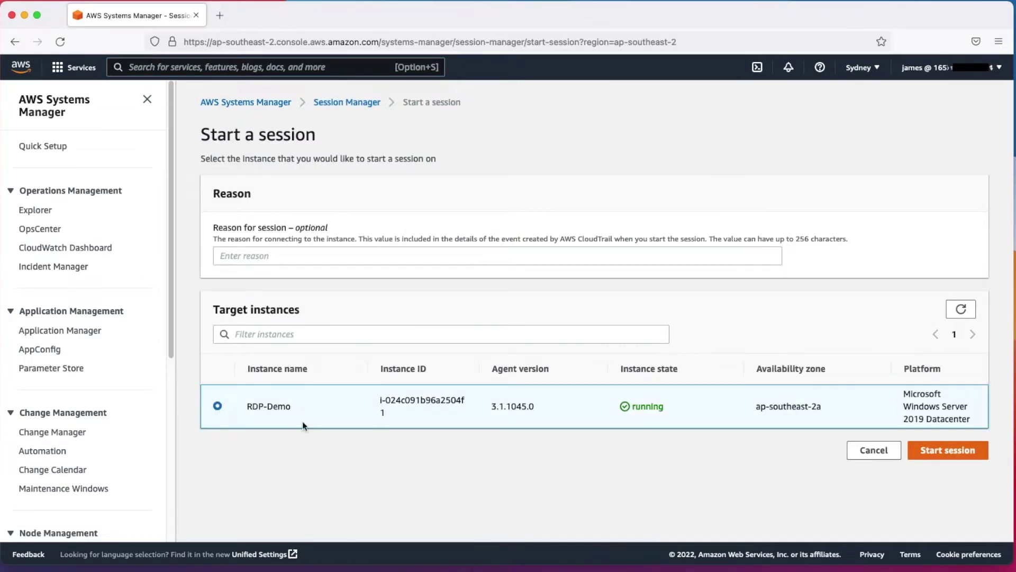
{"action": "left_click", "coordinate": [956, 454]}
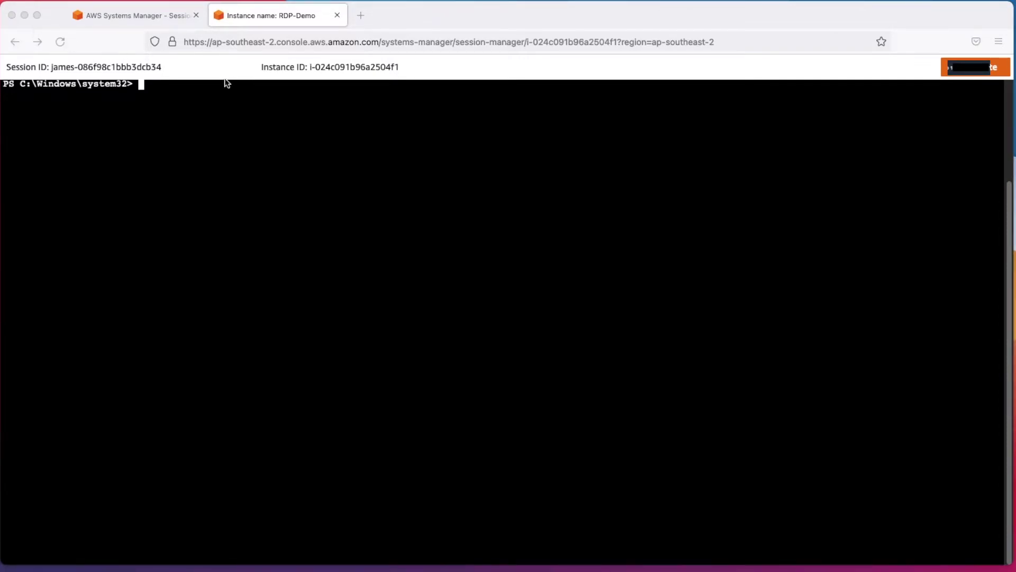
Run the pasted Read-Host command and enter a secure password
{"action": "right_click", "coordinate": [170, 88]}
{"action": "left_click", "coordinate": [185, 158]}
{"action": "key", "text": "Return"}
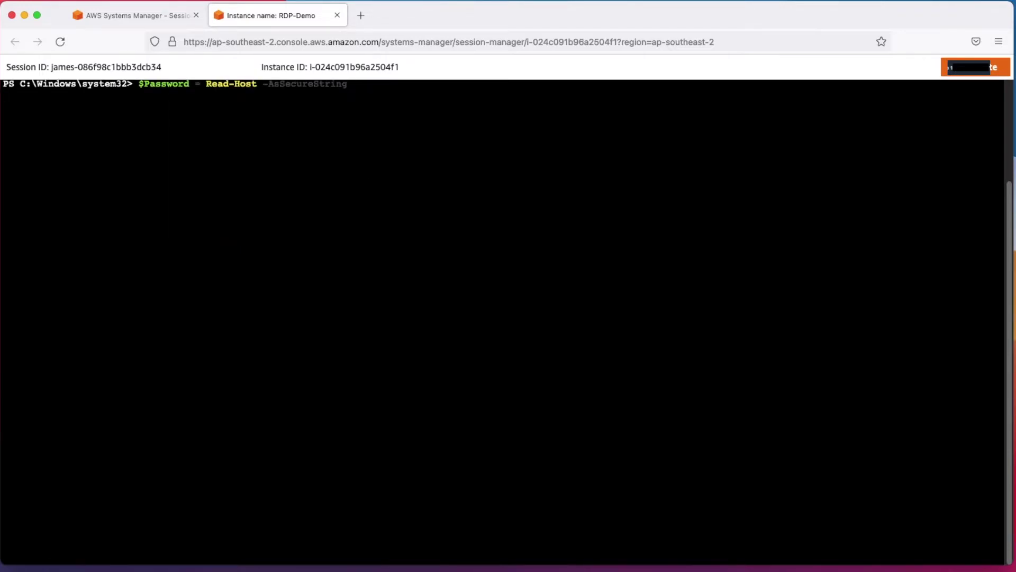
{"action": "type", "text": "*********"}
{"action": "key", "text": "Return"}
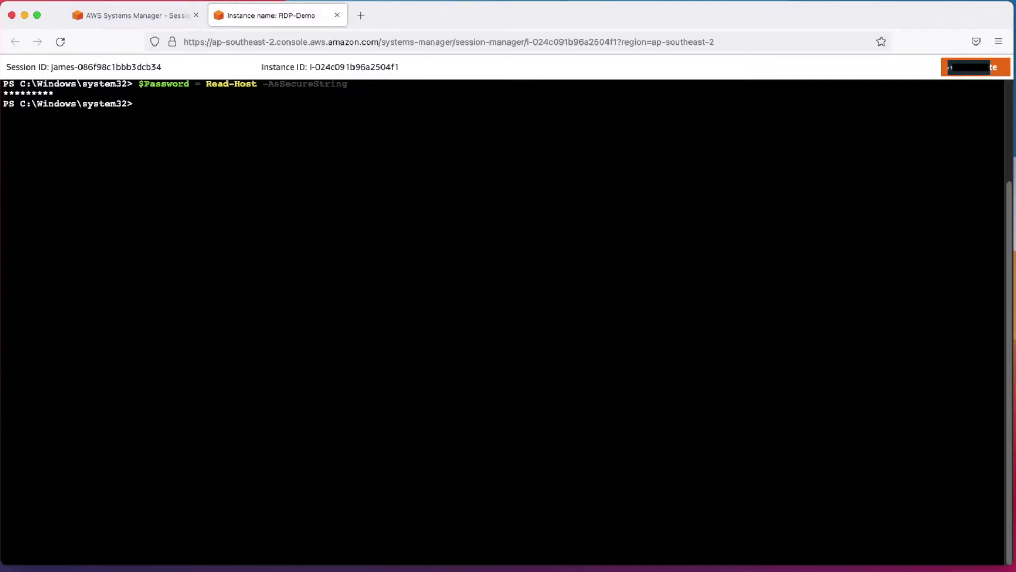
Paste and run the new-localuser command to create user demouser
{"action": "key", "text": "super+Tab"}
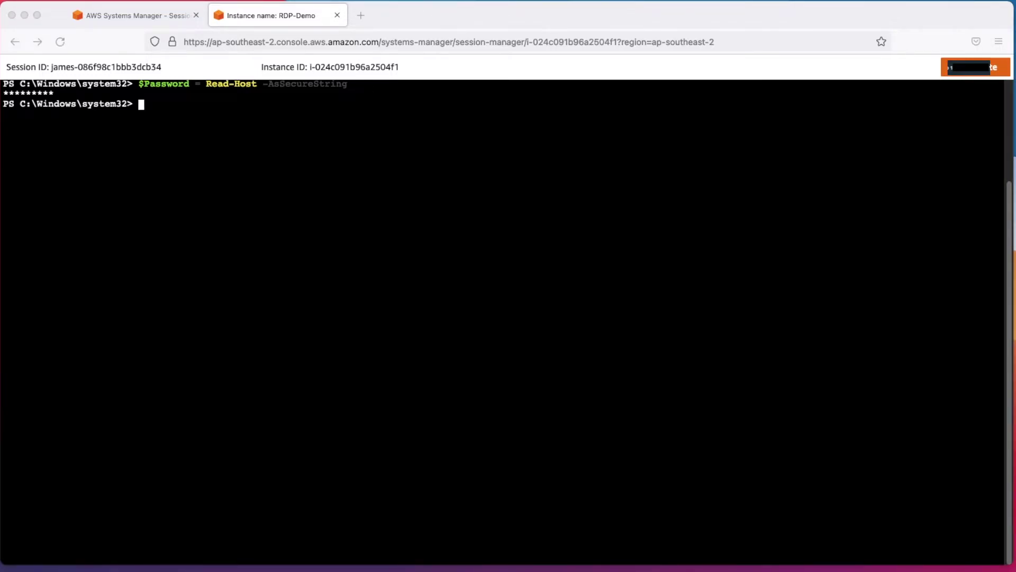
{"action": "left_click", "coordinate": [180, 112]}
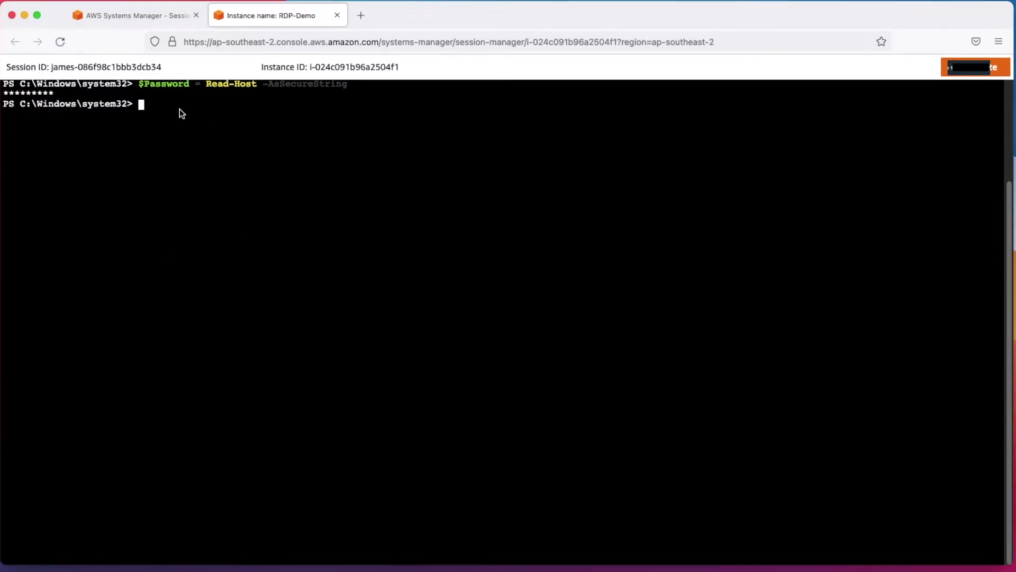
{"action": "right_click", "coordinate": [180, 109]}
{"action": "left_click", "coordinate": [222, 179]}
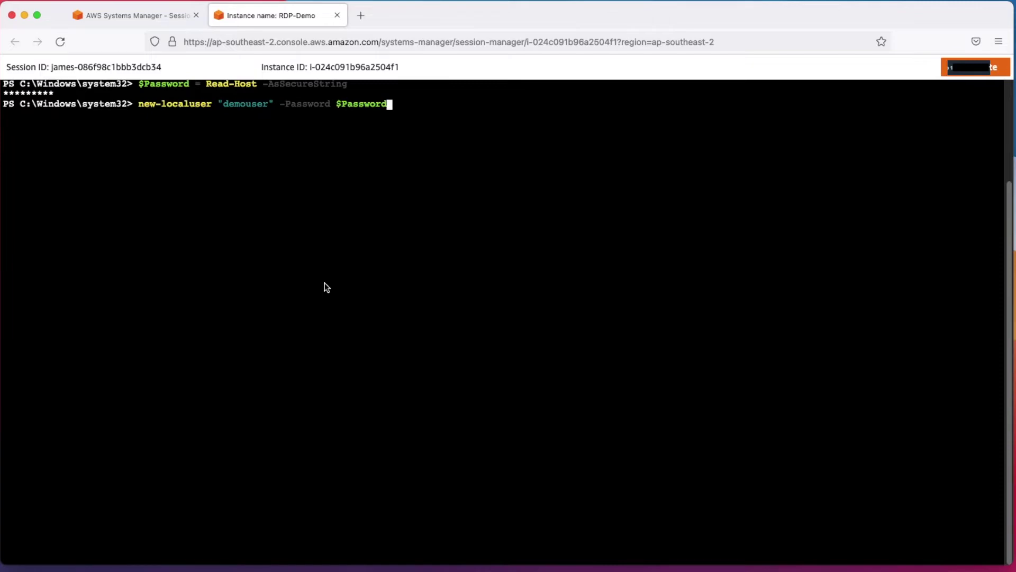
{"action": "key", "text": "Return"}
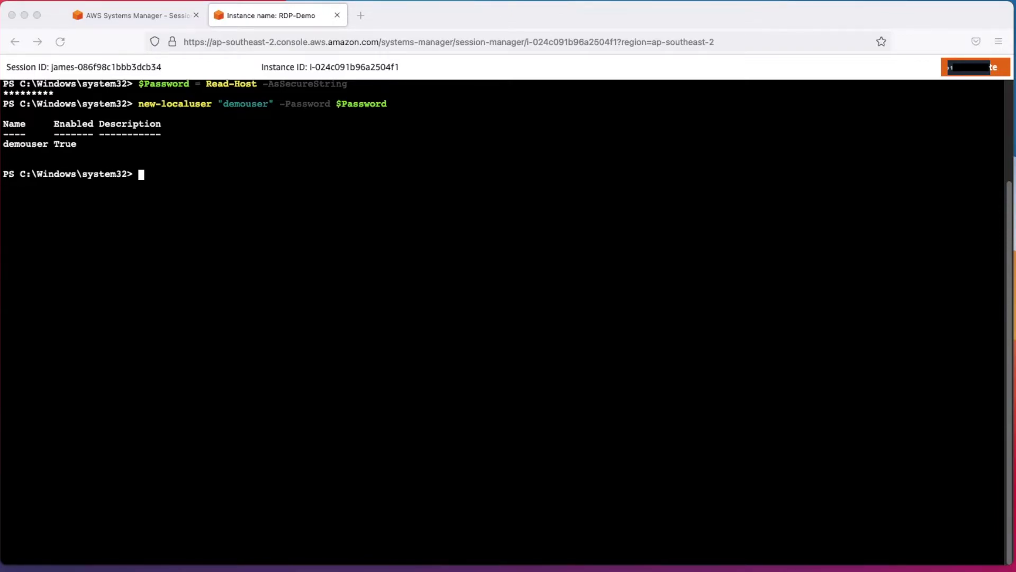
Add demouser to the Administrators group with Add-LocalGroupMember, then terminate the session
{"action": "right_click", "coordinate": [157, 179]}
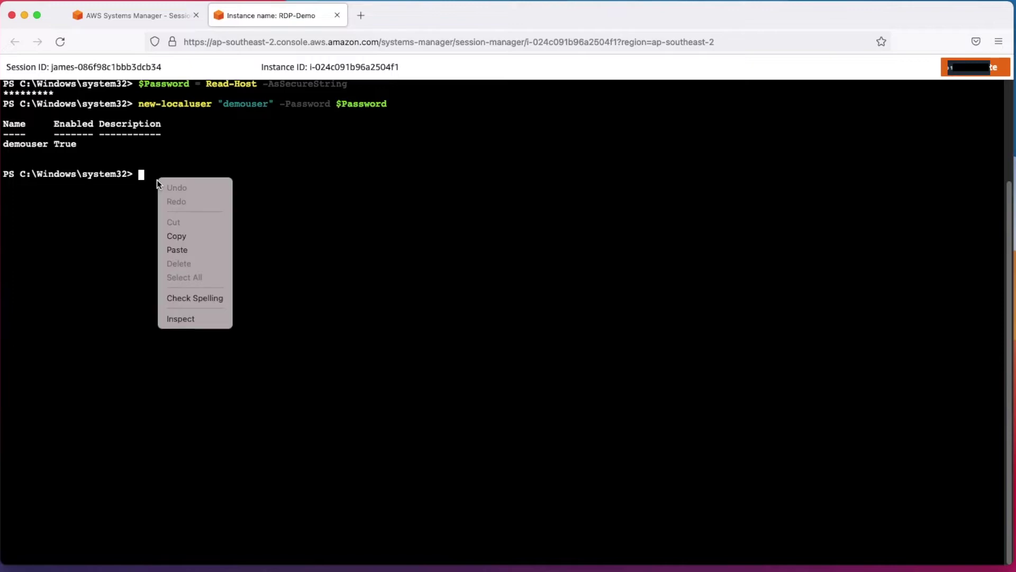
{"action": "left_click", "coordinate": [205, 255]}
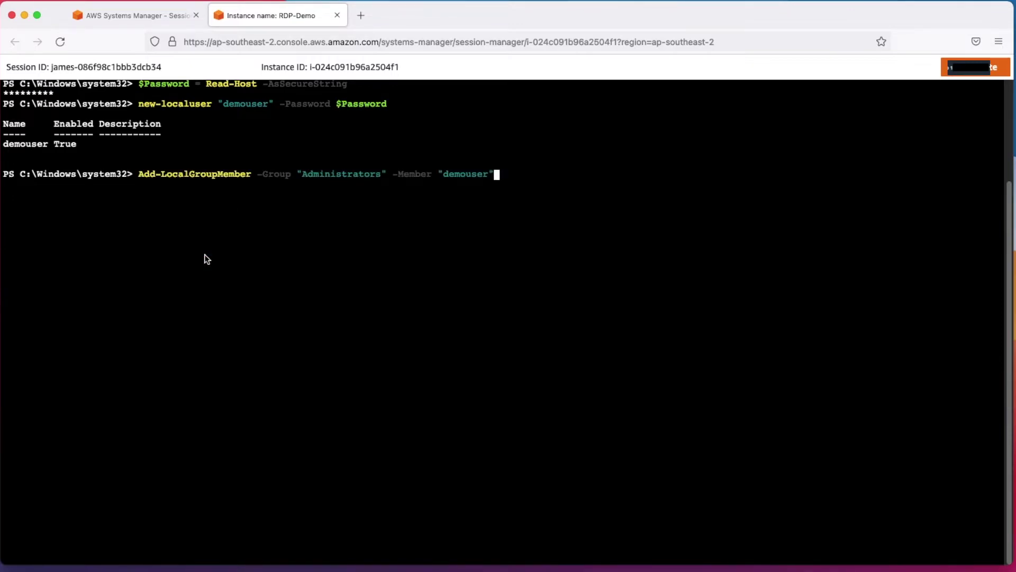
{"action": "key", "text": "Return"}
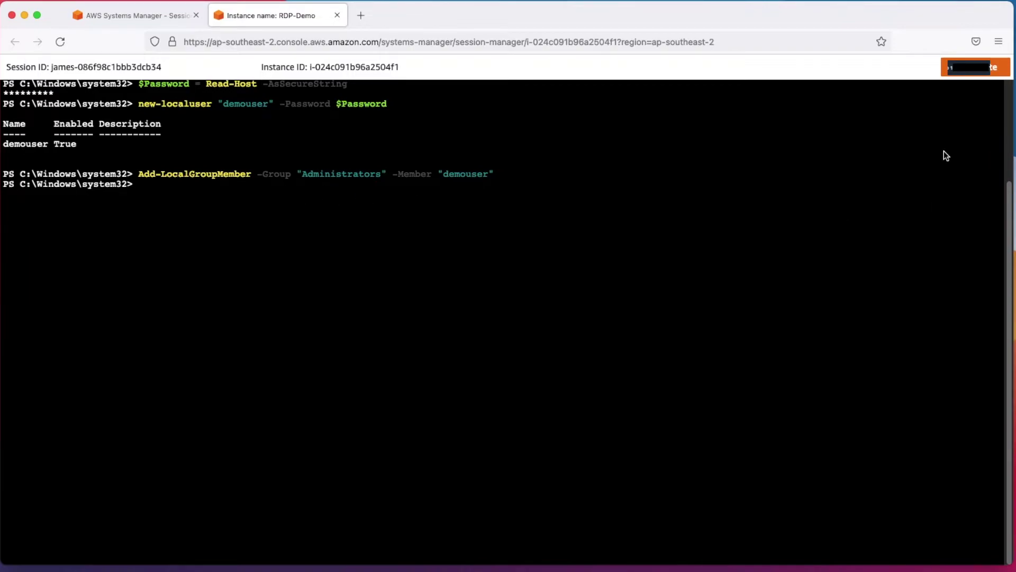
{"action": "left_click", "coordinate": [958, 72]}
{"action": "left_click", "coordinate": [676, 345]}
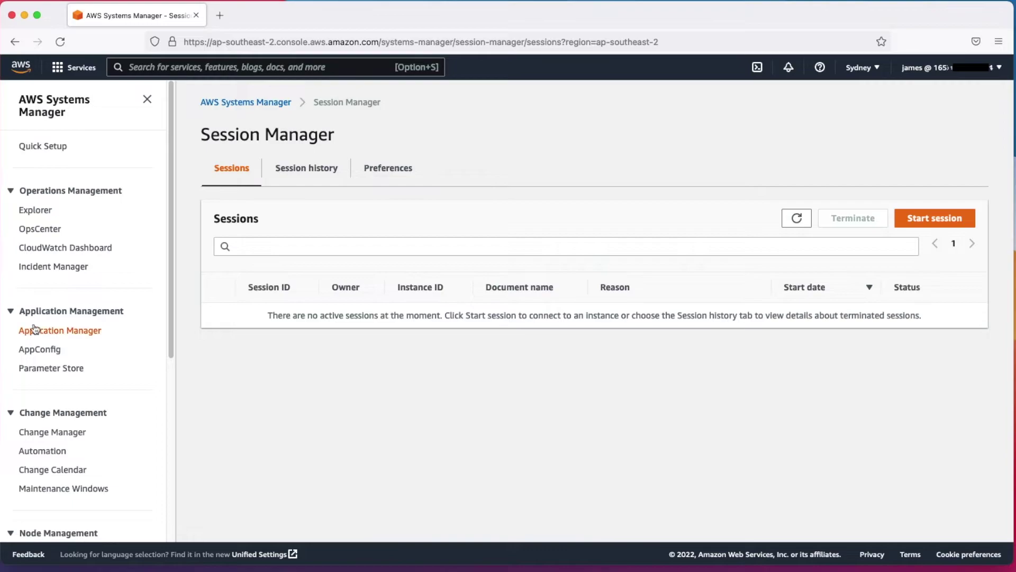
Return to the EC2 Instances page showing NAT-Instance and RDP-Demo running with 2/2 checks
{"action": "left_click", "coordinate": [73, 68]}
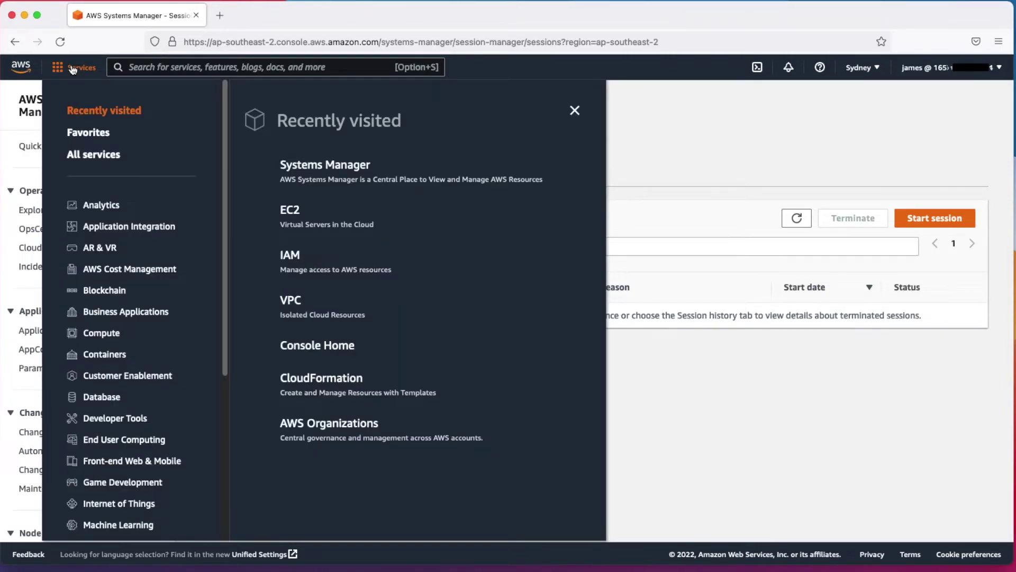
{"action": "left_click", "coordinate": [296, 214]}
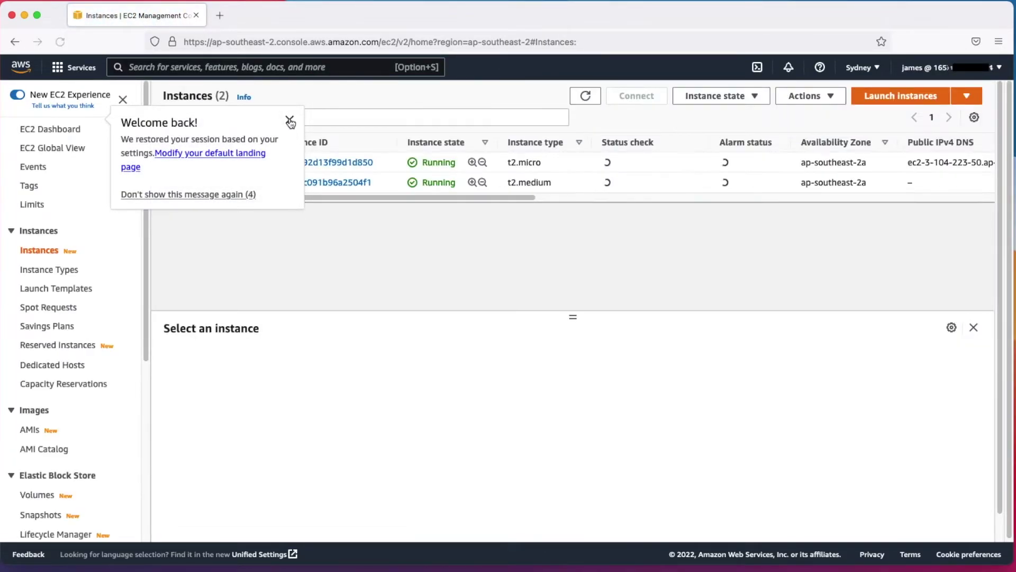
{"action": "left_click", "coordinate": [290, 122]}
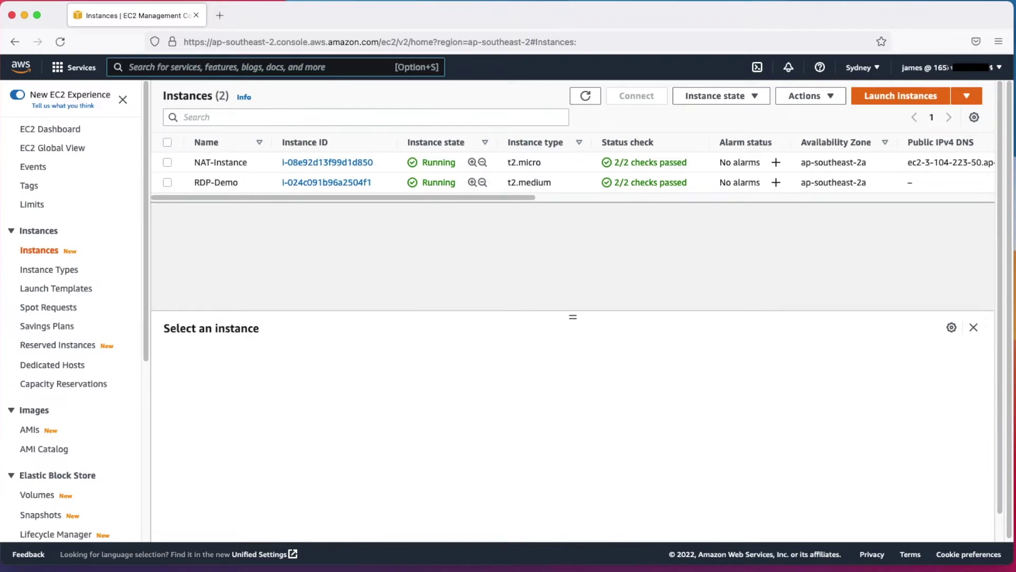
{"action": "key", "text": "super+Tab"}
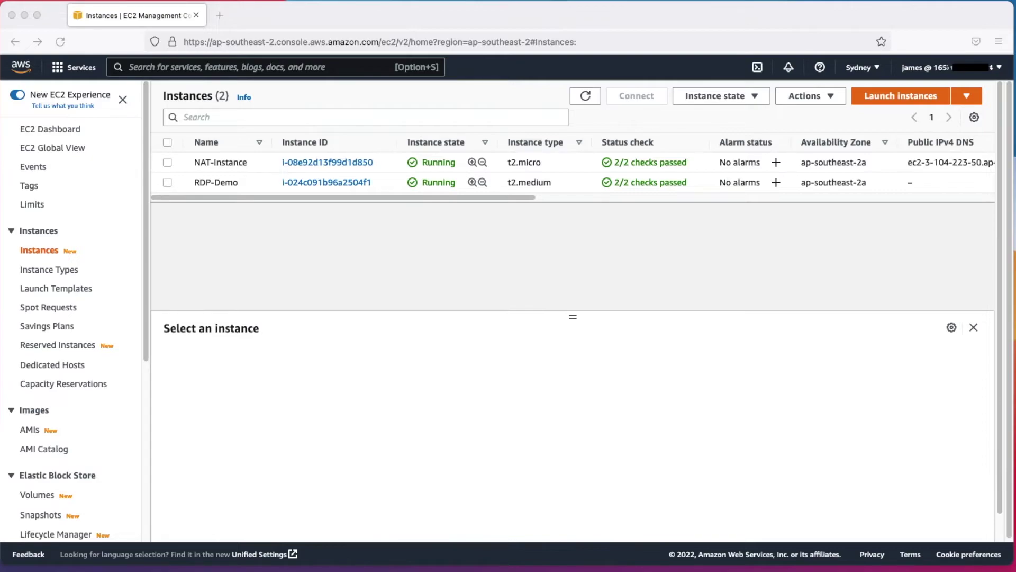
{"action": "key", "text": "super+n"}
Run aws configure keeping existing defaults (region ap-southeast-2), then copy RDP-Demo's instance ID
{"action": "type", "text": "aws"}
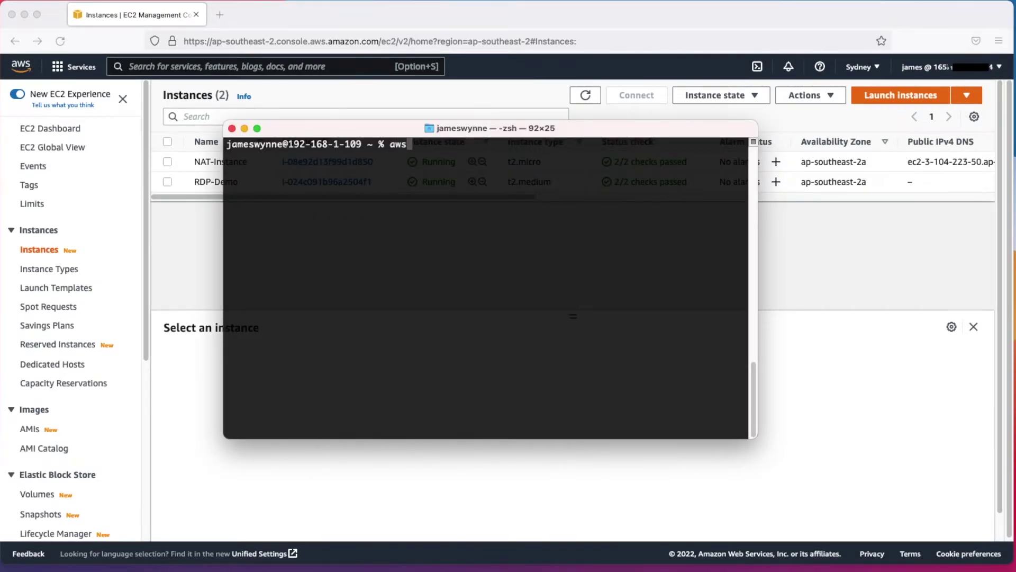
{"action": "type", "text": " confi"}
{"action": "type", "text": "re"}
{"action": "key", "text": "Return"}
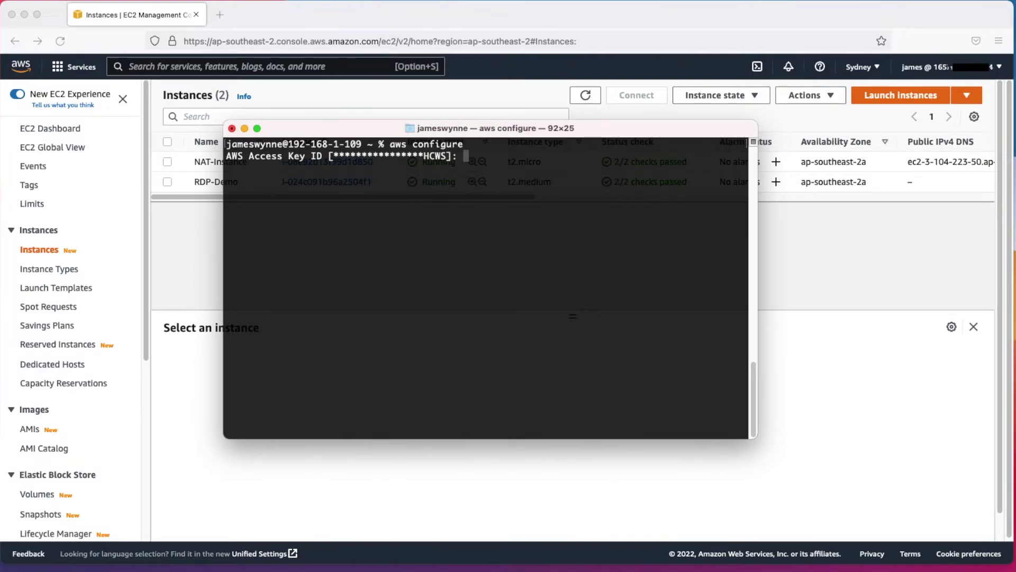
{"action": "key", "text": "Return"}
{"action": "key", "text": "Return"}
{"action": "key", "text": "Return"}
{"action": "key", "text": "Return"}
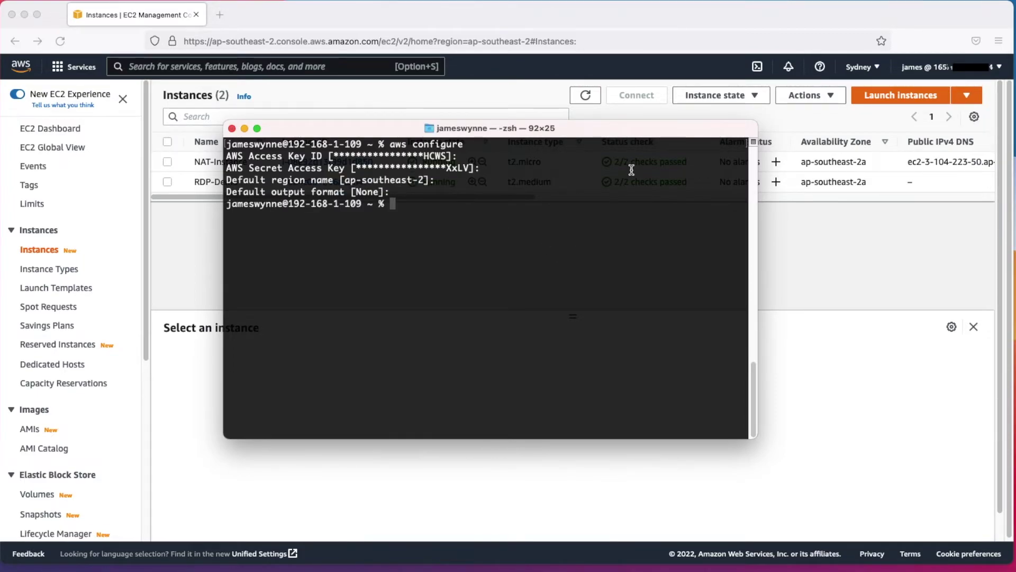
{"action": "left_click", "coordinate": [649, 12]}
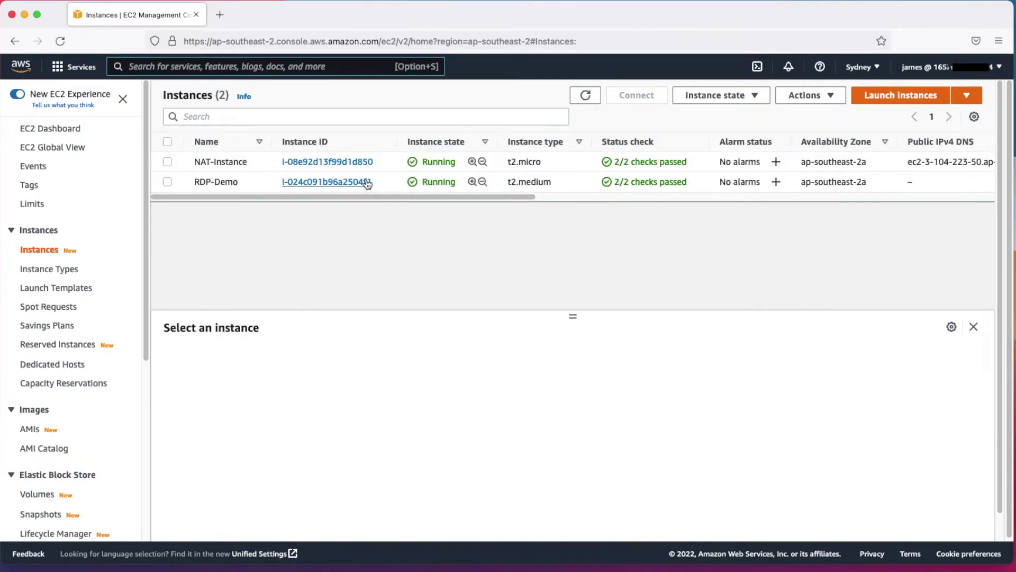
{"action": "left_click", "coordinate": [168, 182]}
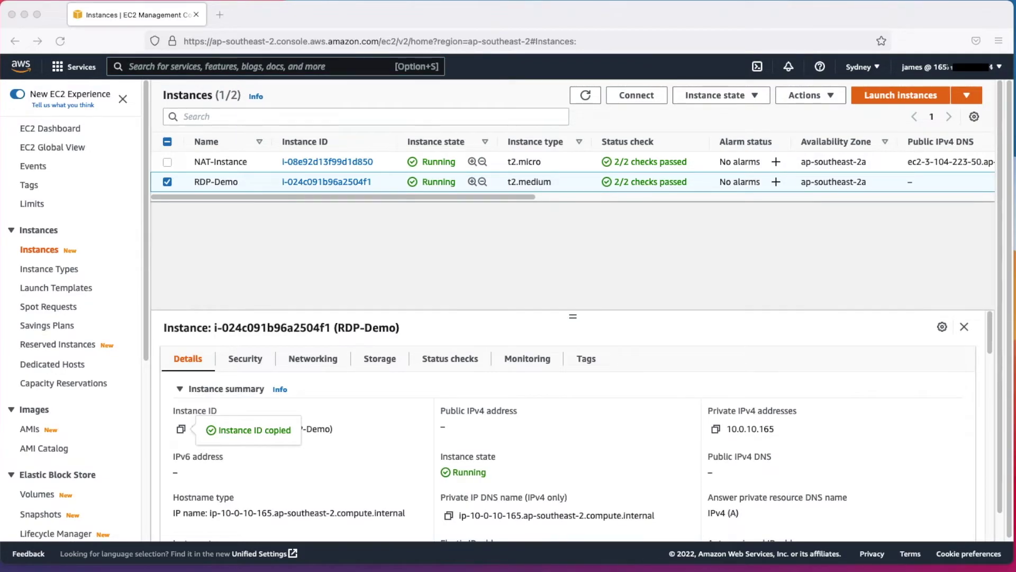
Run aws ssm start-session with AWS-StartPortForwardingSession, forwarding local port 55678 to RDP-Demo's port 3389
{"action": "key", "text": "super+Tab"}
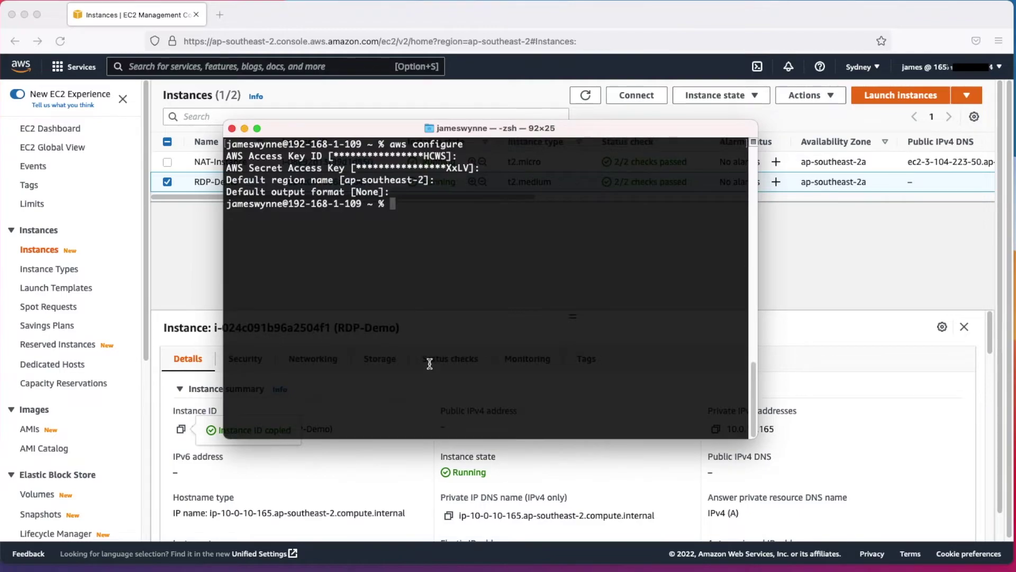
{"action": "right_click", "coordinate": [435, 209]}
{"action": "left_click", "coordinate": [471, 233]}
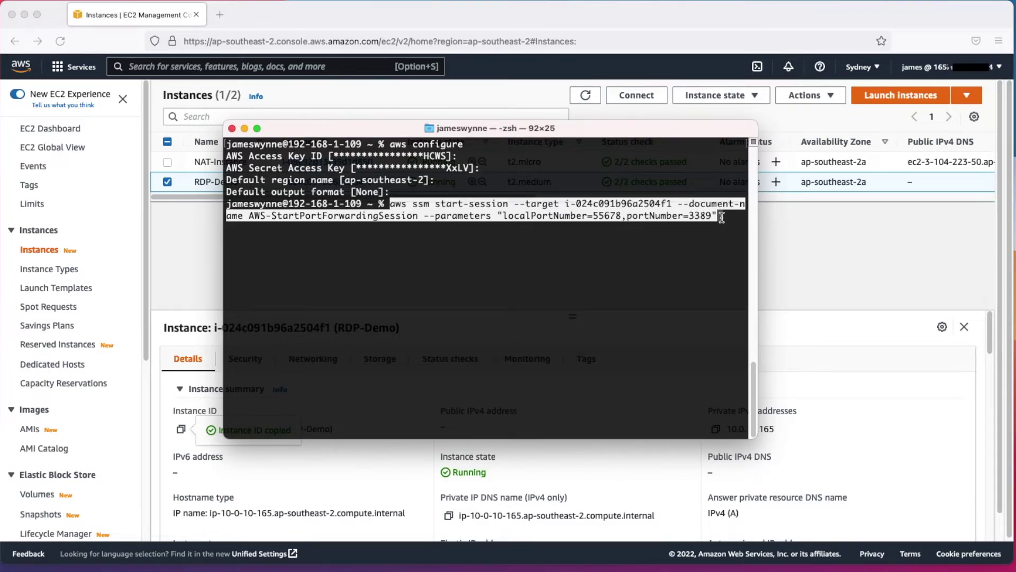
{"action": "key", "text": "Return"}
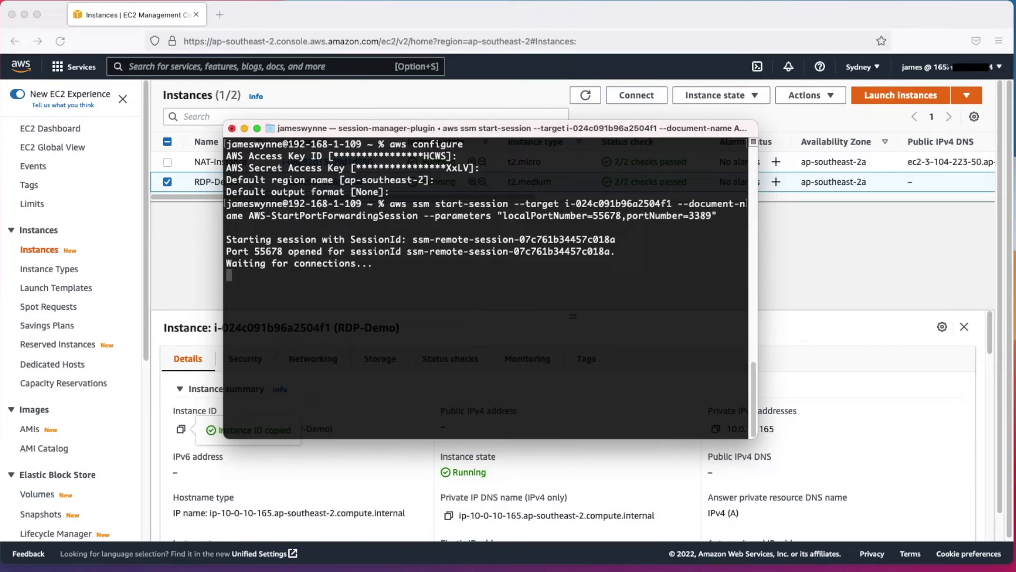
{"action": "key", "text": "super+Tab"}
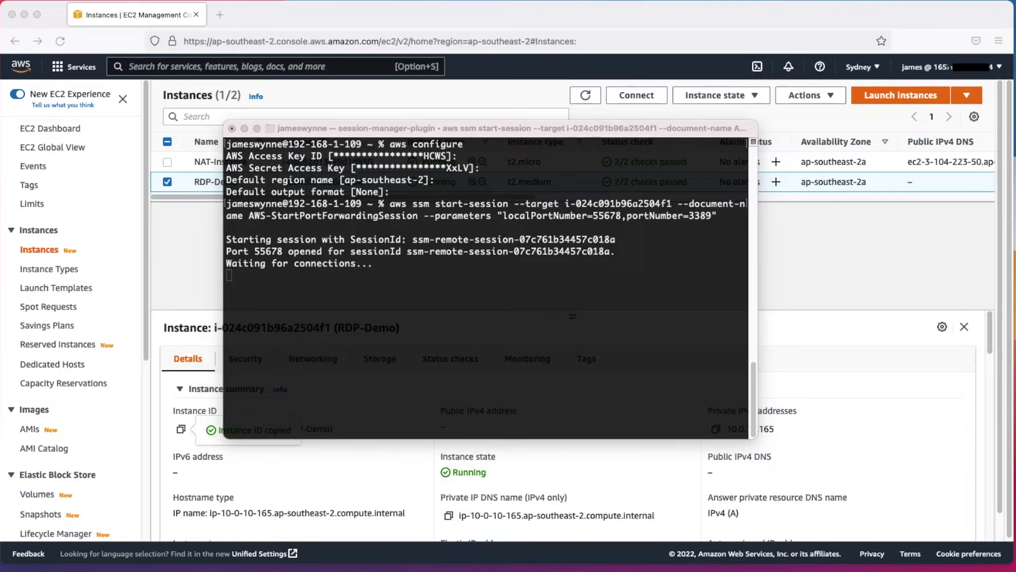
{"action": "left_click_drag", "start_coordinate": [606, 125], "coordinate": [393, 20]}
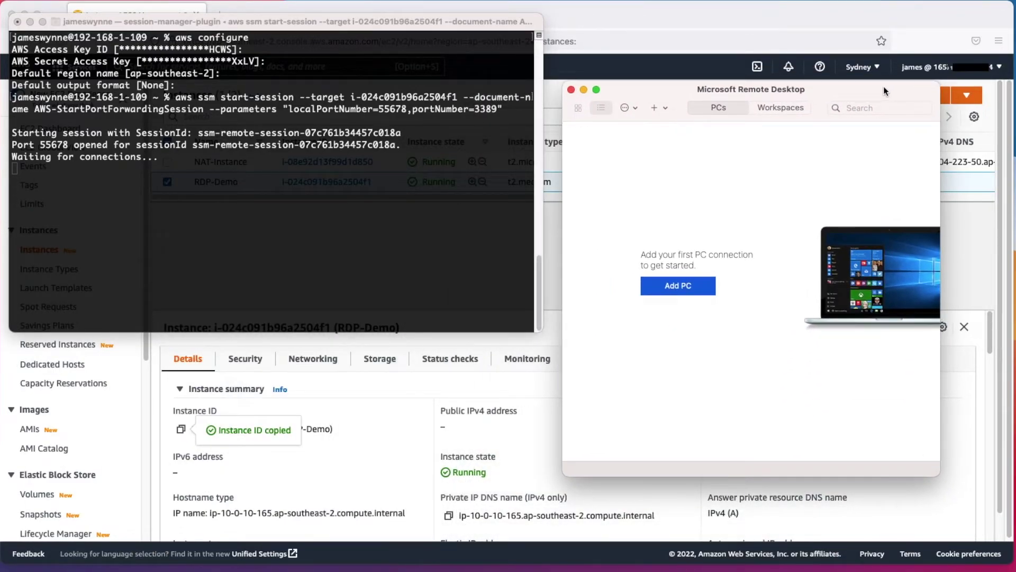
Add a Remote Desktop PC named localhost:55678 and connect to it, reaching the credentials prompt
{"action": "left_click_drag", "start_coordinate": [885, 87], "coordinate": [831, 79]}
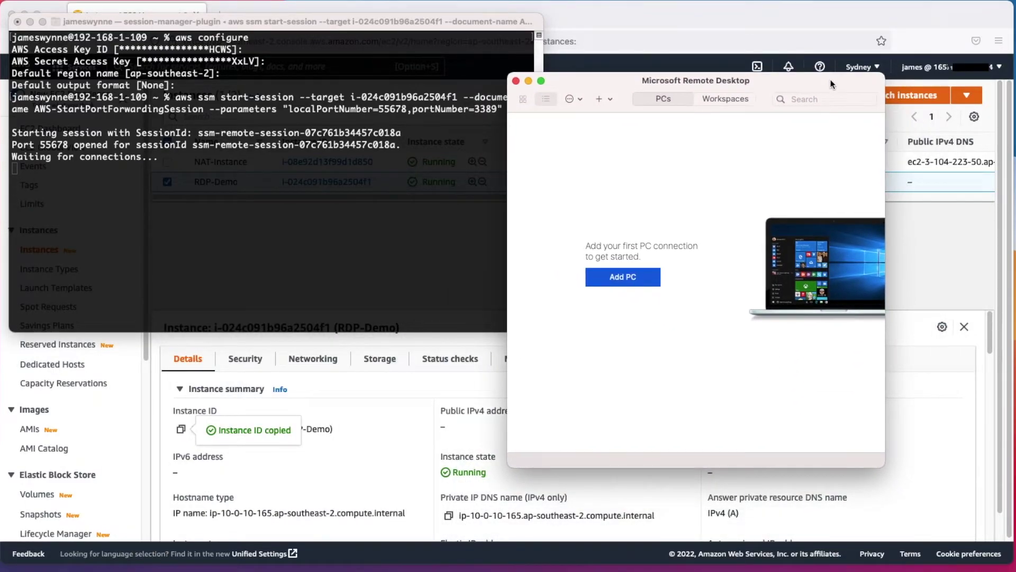
{"action": "left_click", "coordinate": [629, 277]}
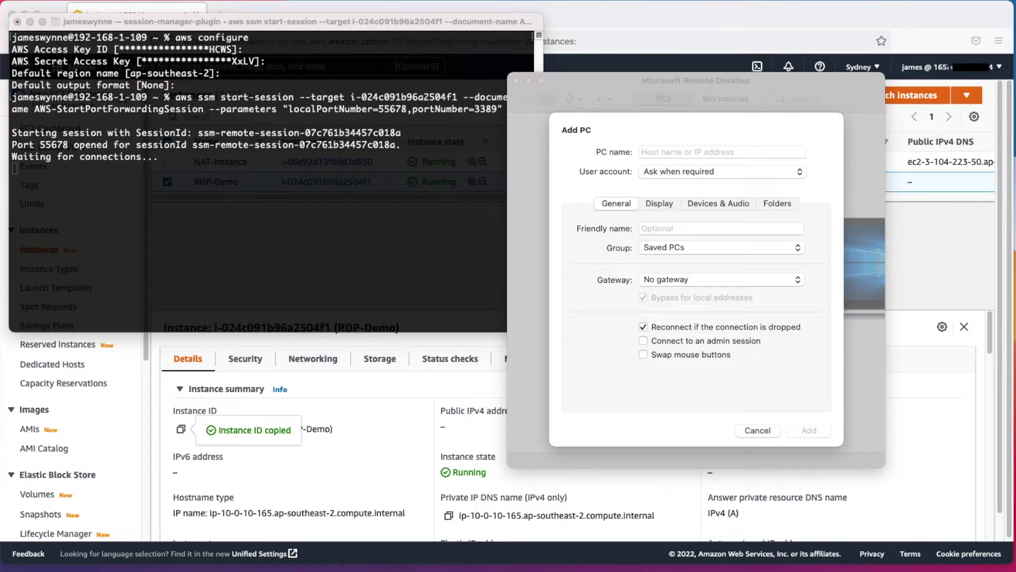
{"action": "left_click", "coordinate": [699, 153]}
{"action": "right_click", "coordinate": [699, 152]}
{"action": "left_click", "coordinate": [726, 186]}
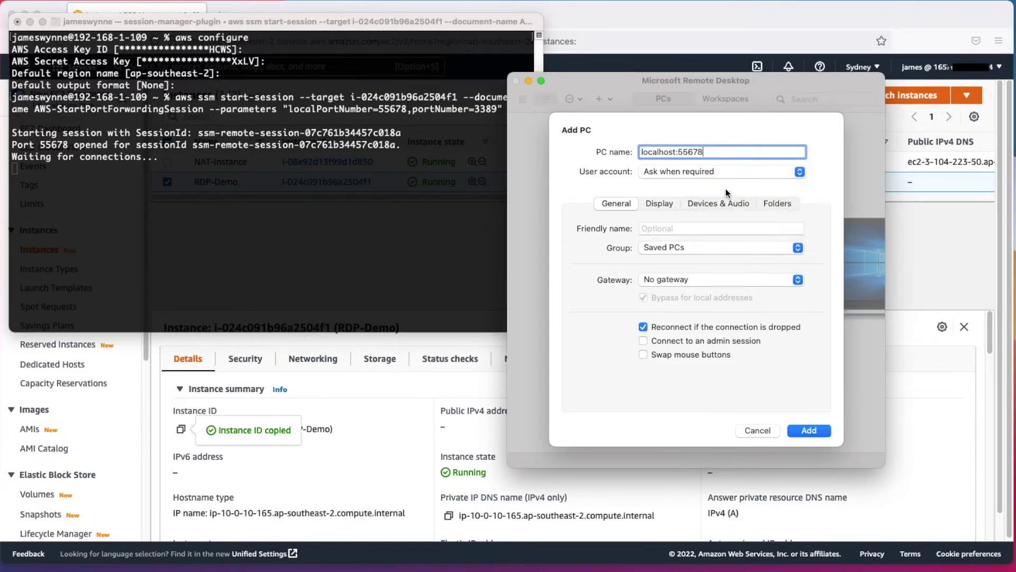
{"action": "left_click", "coordinate": [662, 203]}
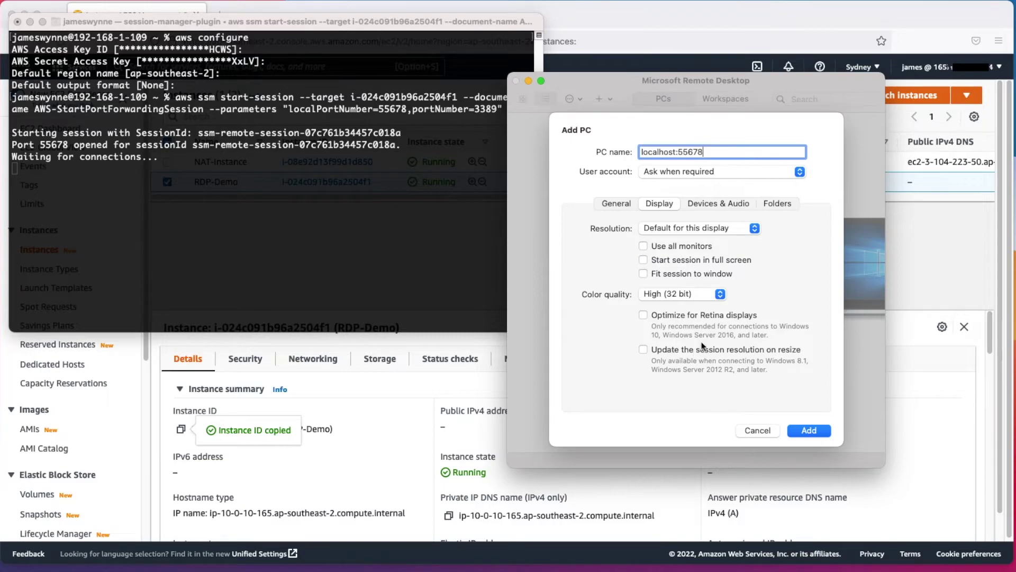
{"action": "left_click", "coordinate": [621, 207]}
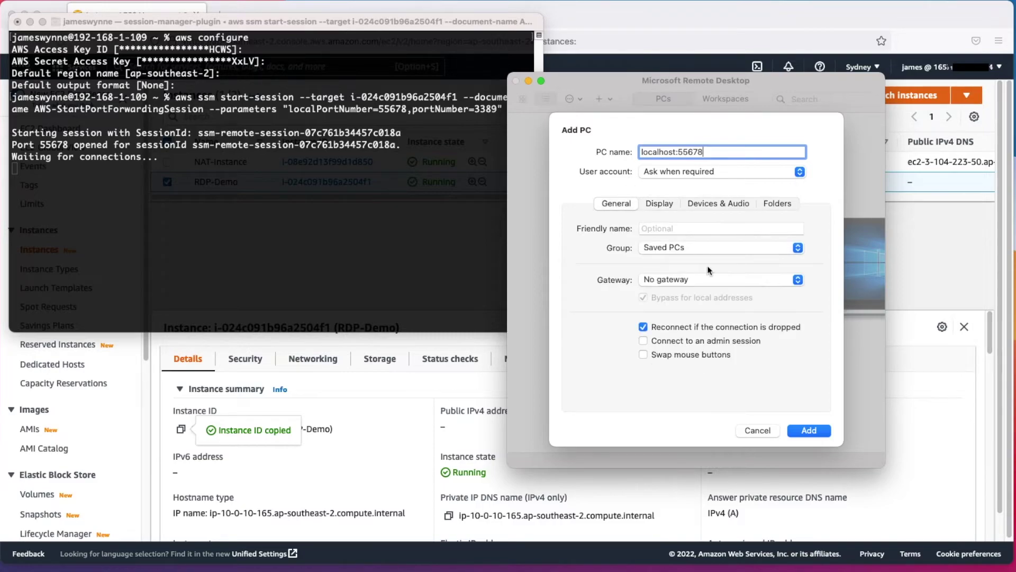
{"action": "left_click", "coordinate": [810, 431]}
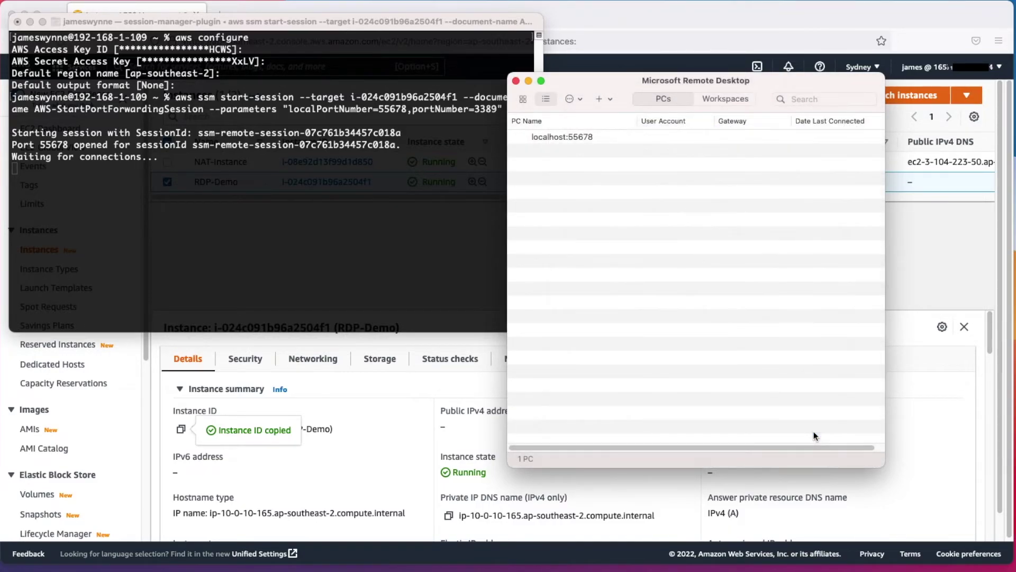
{"action": "double_click", "coordinate": [577, 138]}
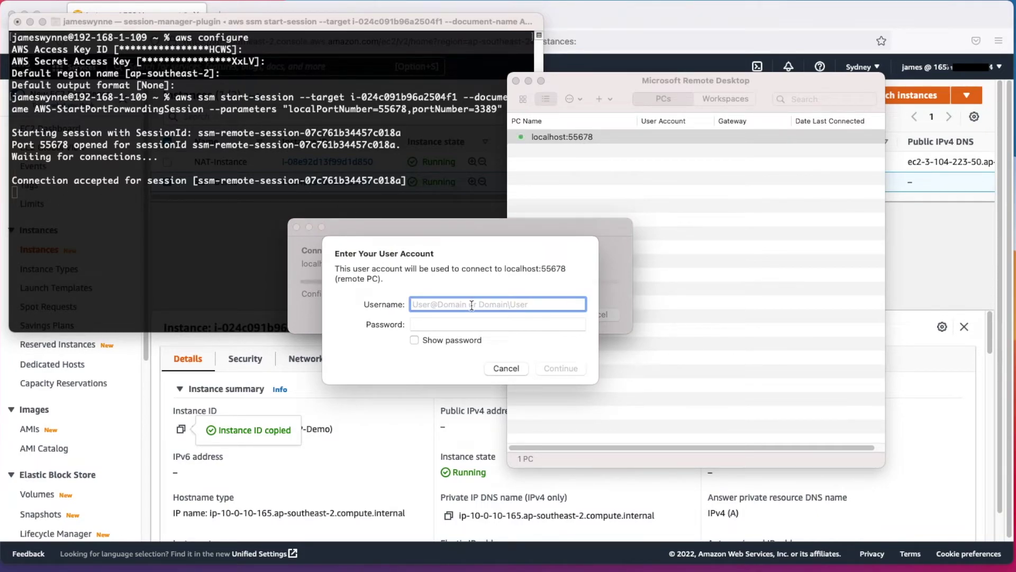
Sign in to localhost:55678 with the demo user's credentials and accept the unverified certificate
{"action": "type", "text": "demouser"}
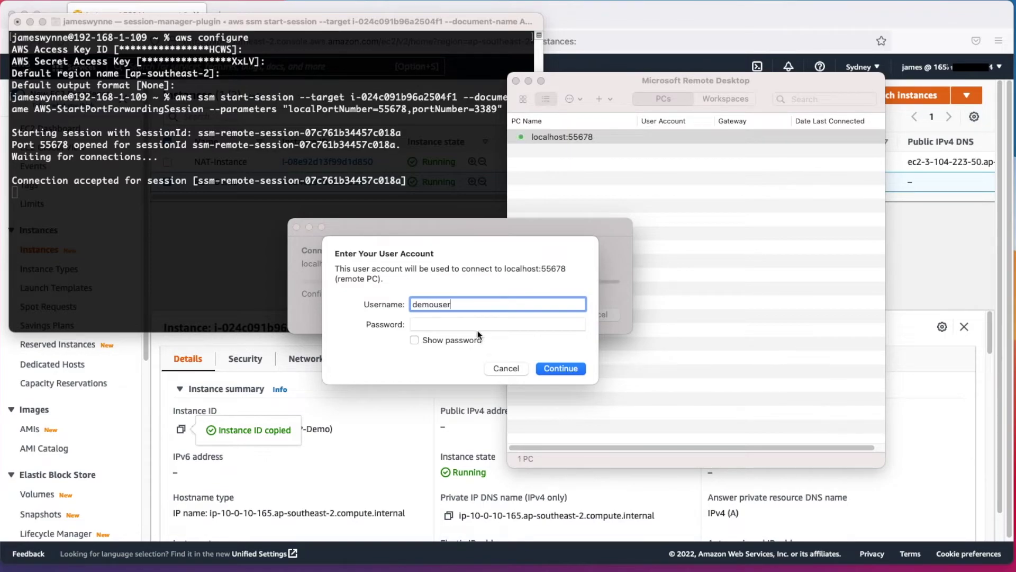
{"action": "key", "text": "Tab"}
{"action": "type", "text": "Pas"}
{"action": "key", "text": "BackSpace"}
{"action": "key", "text": "BackSpace"}
{"action": "key", "text": "BackSpace"}
{"action": "type", "text": "Password1"}
{"action": "key", "text": "Return"}
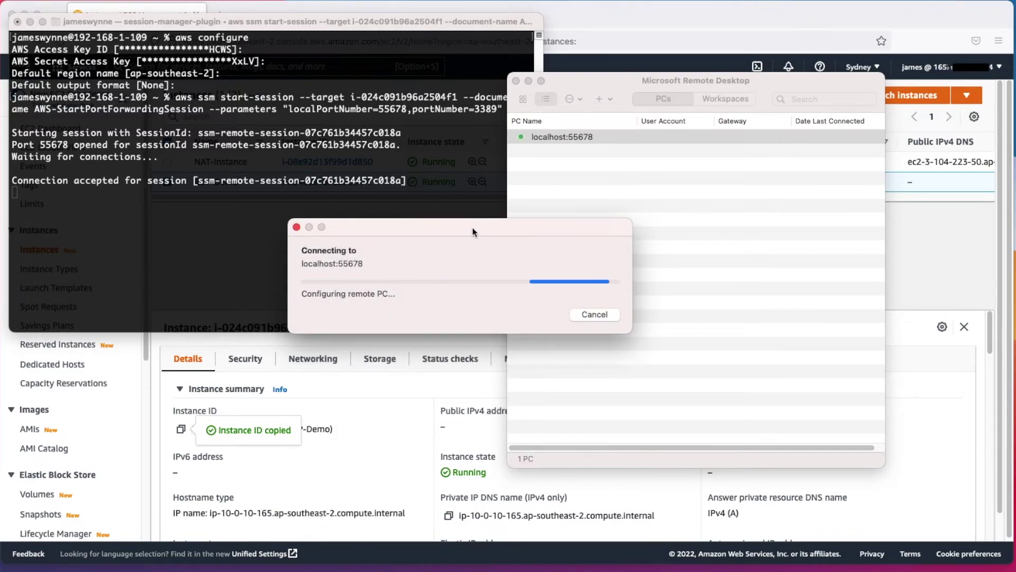
{"action": "left_click_drag", "start_coordinate": [472, 227], "coordinate": [491, 233]}
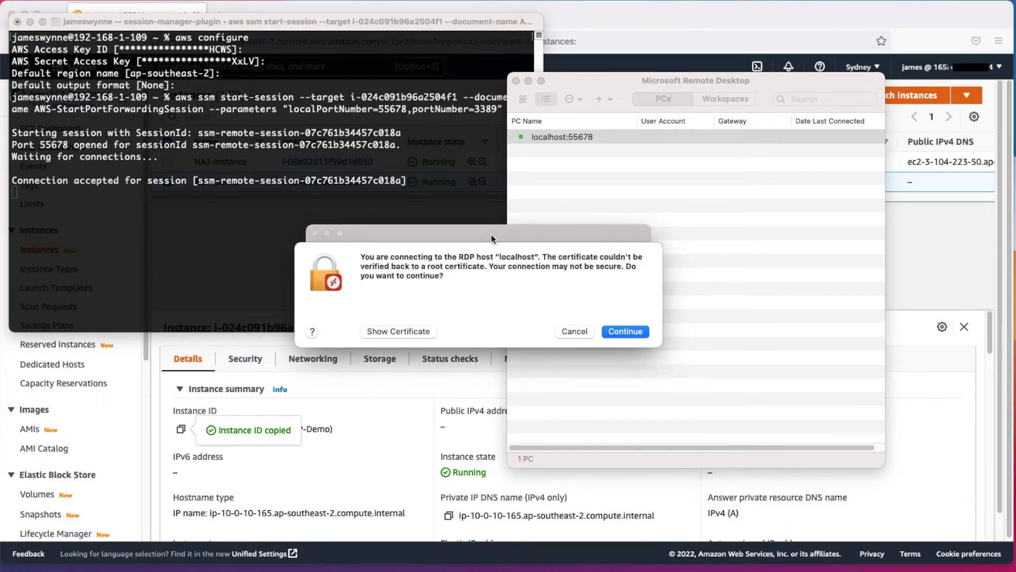
{"action": "left_click", "coordinate": [621, 334]}
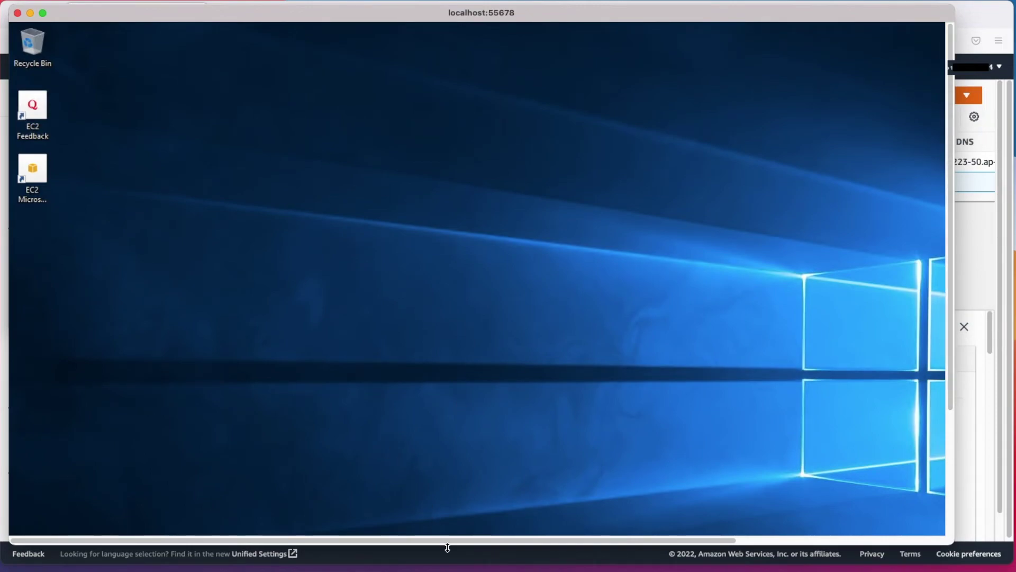
Open and close the remote Windows Start menu, returning to the RDP-Demo desktop
{"action": "scroll", "coordinate": [24, 523], "scroll_direction": "down", "scroll_amount": 5}
{"action": "left_click", "coordinate": [24, 523]}
{"action": "left_click", "coordinate": [24, 522]}
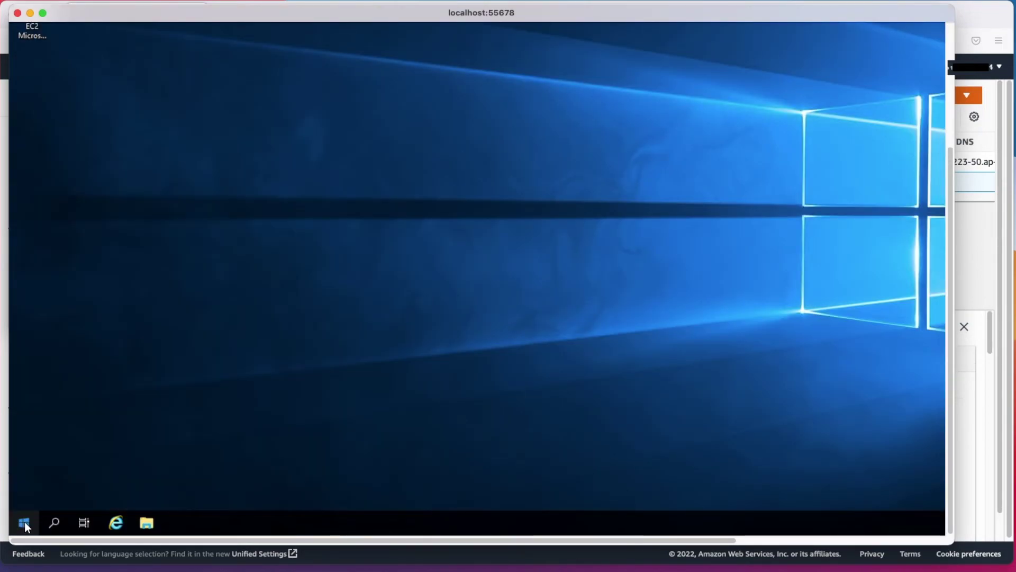
{"action": "left_click", "coordinate": [25, 522]}
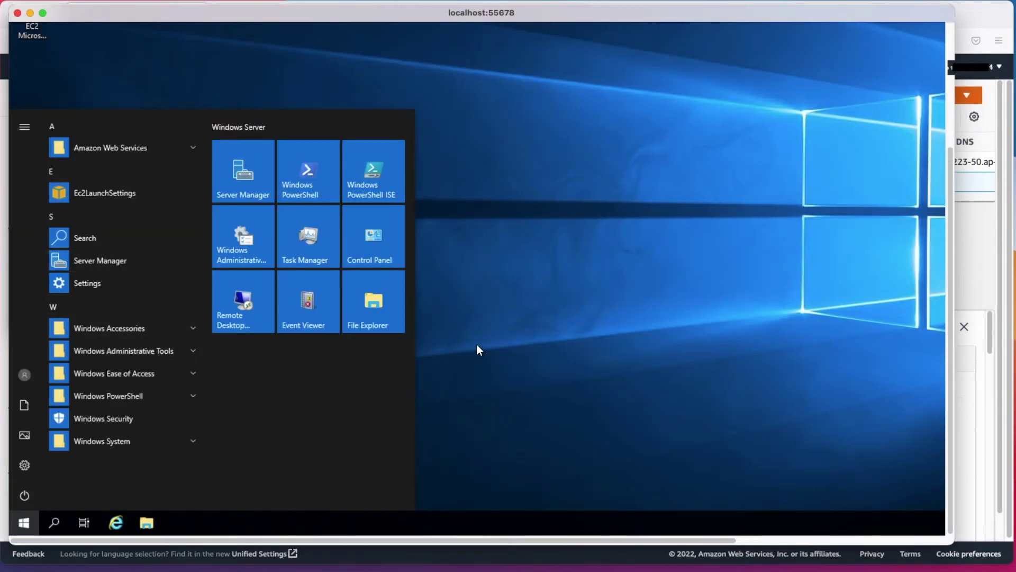
{"action": "left_click", "coordinate": [671, 281]}
Minimise the remote session window and the Remote Desktop PC list
{"action": "scroll", "coordinate": [776, 392], "scroll_direction": "right", "scroll_amount": 8}
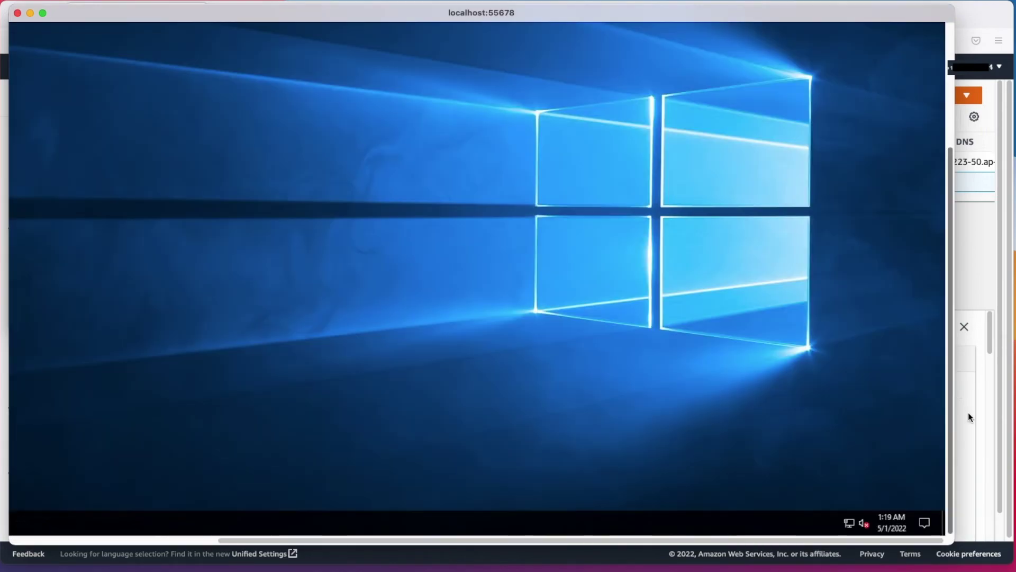
{"action": "left_click", "coordinate": [30, 13]}
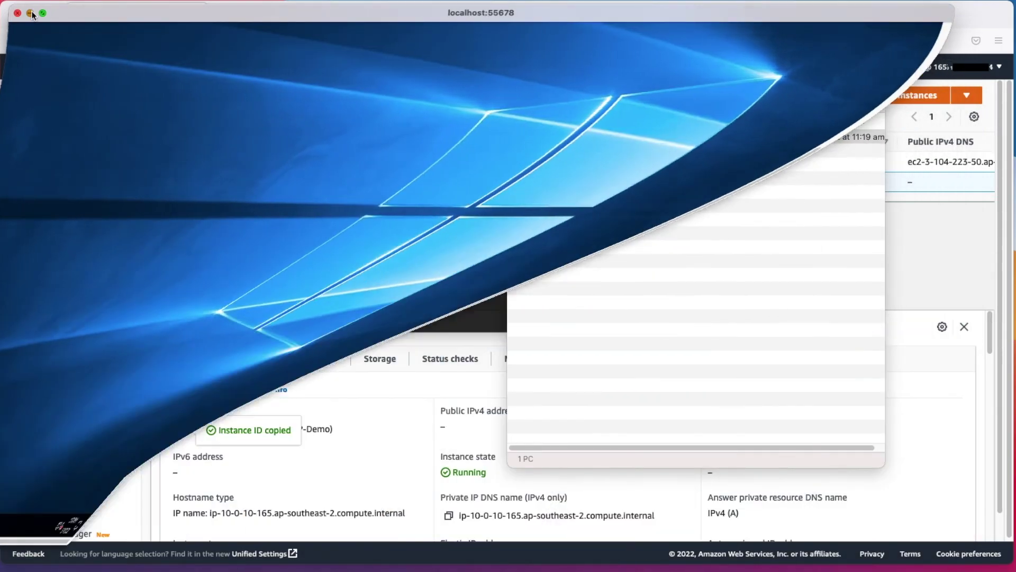
{"action": "left_click", "coordinate": [529, 81]}
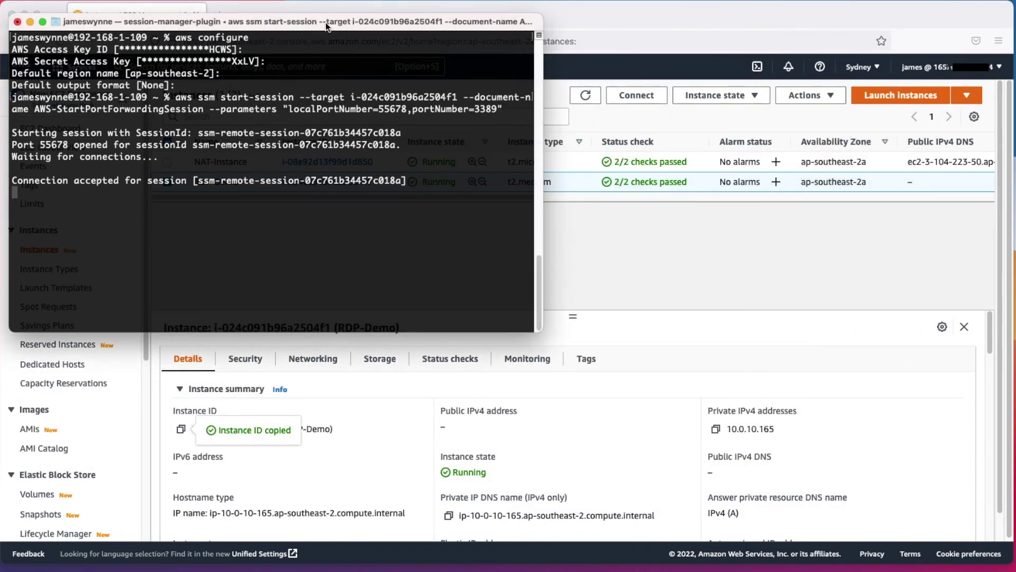
Minimise the terminal and go to Systems Manager from the Services menu
{"action": "left_click_drag", "start_coordinate": [322, 20], "coordinate": [401, 71]}
{"action": "left_click", "coordinate": [112, 74]}
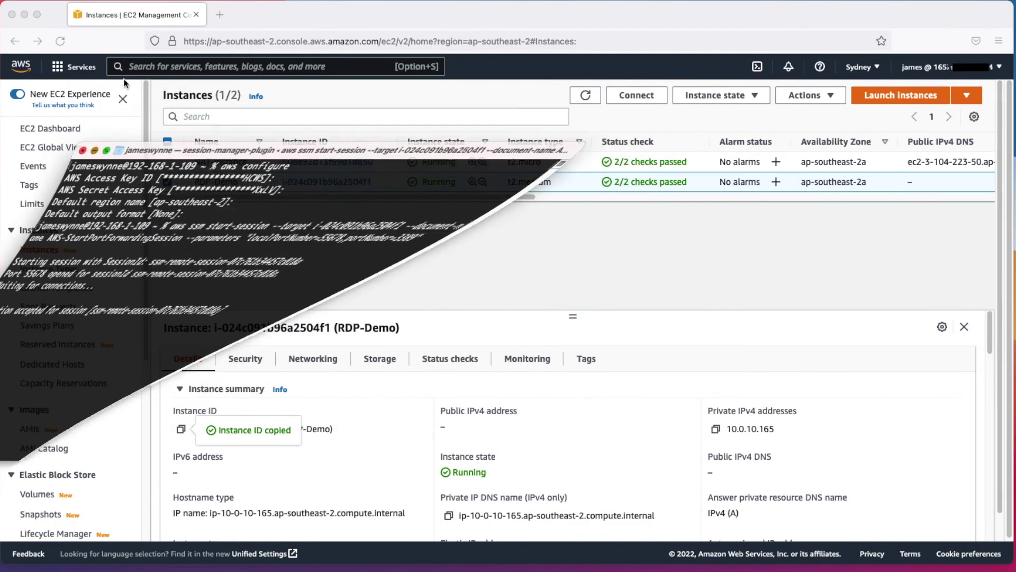
{"action": "left_click", "coordinate": [65, 68]}
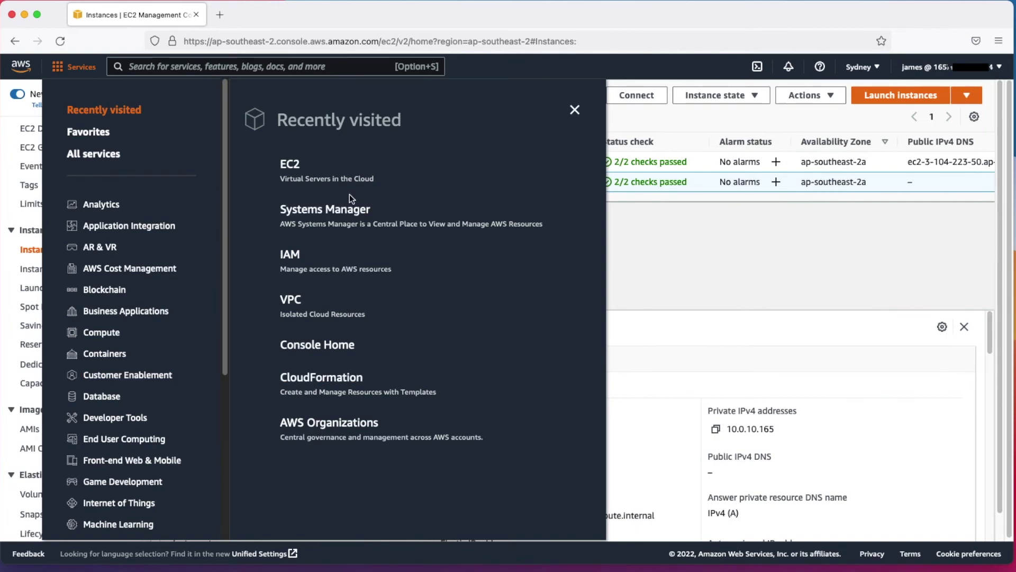
{"action": "left_click", "coordinate": [353, 211]}
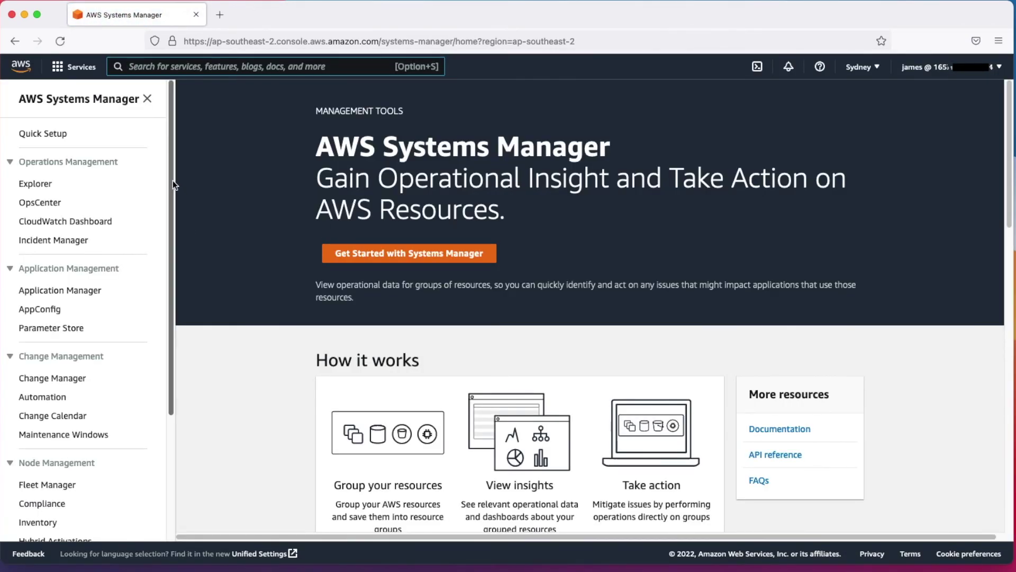
Open Session Manager's Sessions tab and scroll to the RDP-Demo session's Connected status
{"action": "left_click_drag", "start_coordinate": [172, 180], "coordinate": [190, 335]}
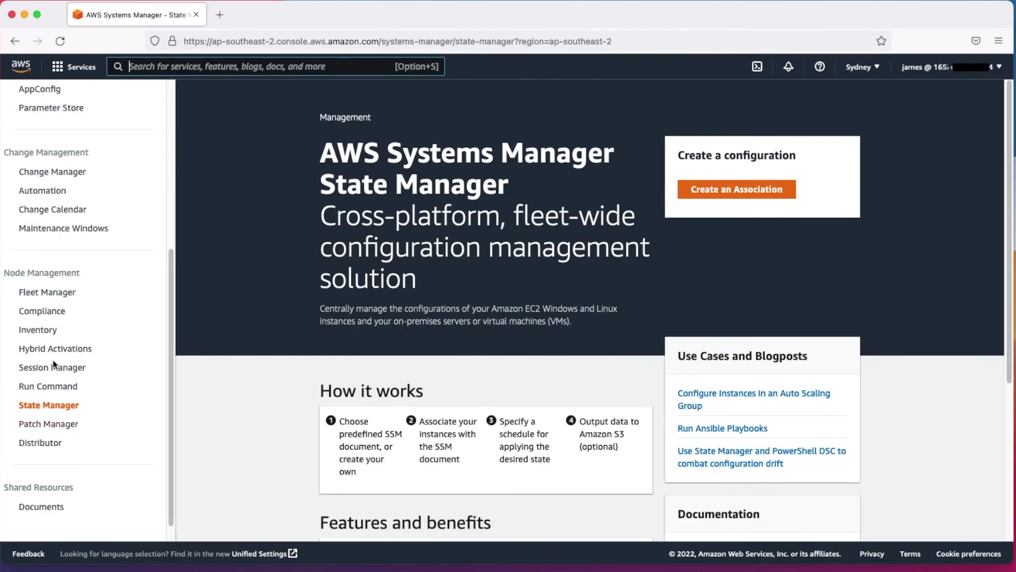
{"action": "left_click", "coordinate": [52, 365]}
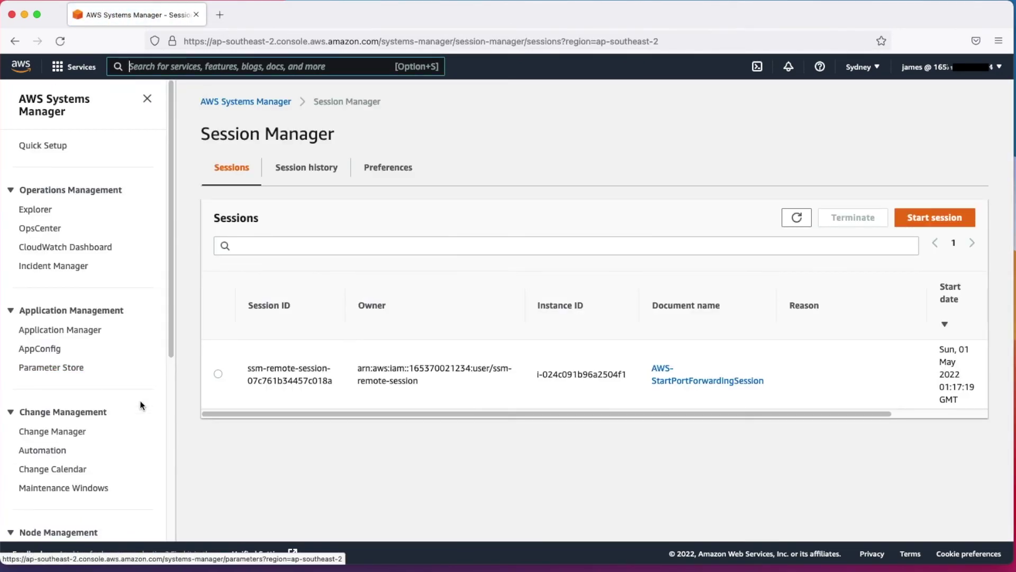
{"action": "left_click_drag", "start_coordinate": [468, 415], "coordinate": [697, 424]}
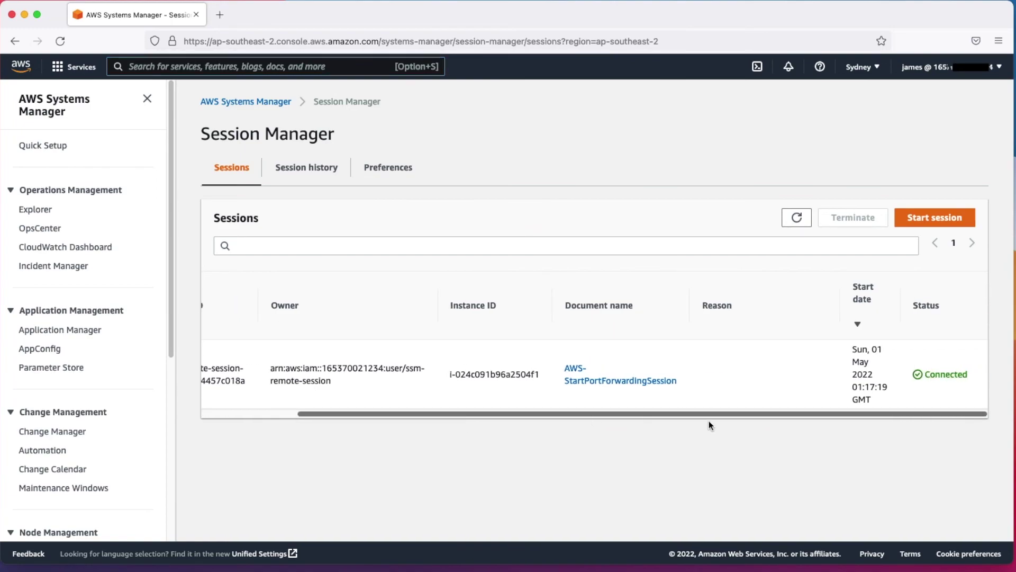
{"action": "left_click_drag", "start_coordinate": [921, 344], "coordinate": [967, 410]}
{"action": "left_click", "coordinate": [967, 411]}
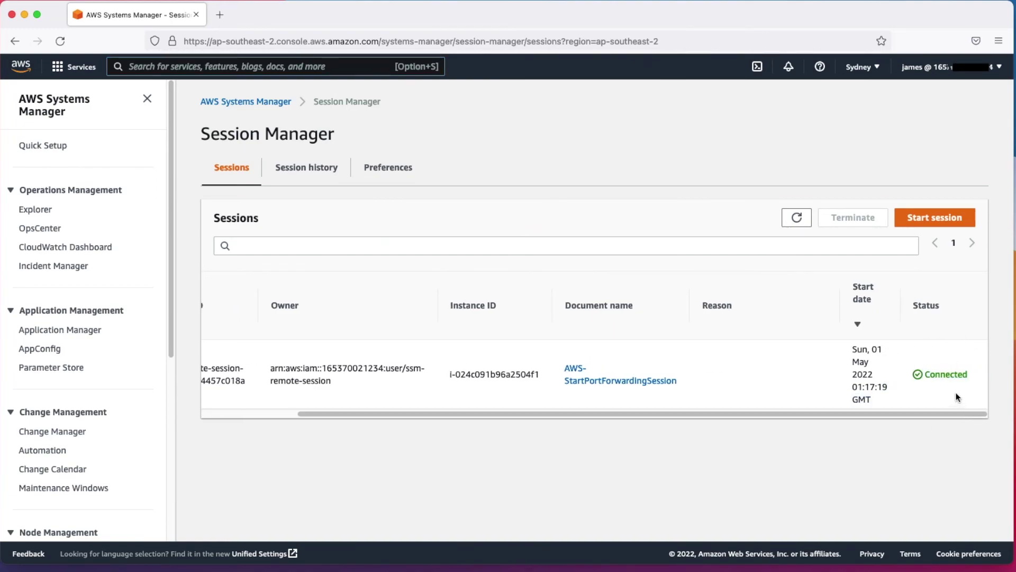
{"action": "left_click_drag", "start_coordinate": [903, 415], "coordinate": [762, 425]}
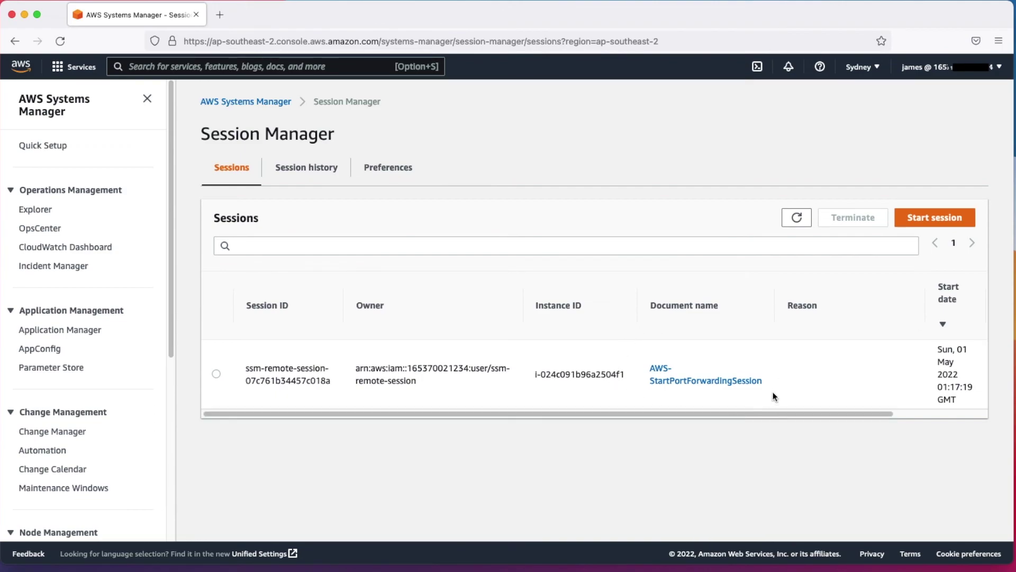
{"action": "left_click_drag", "start_coordinate": [765, 414], "coordinate": [612, 413]}
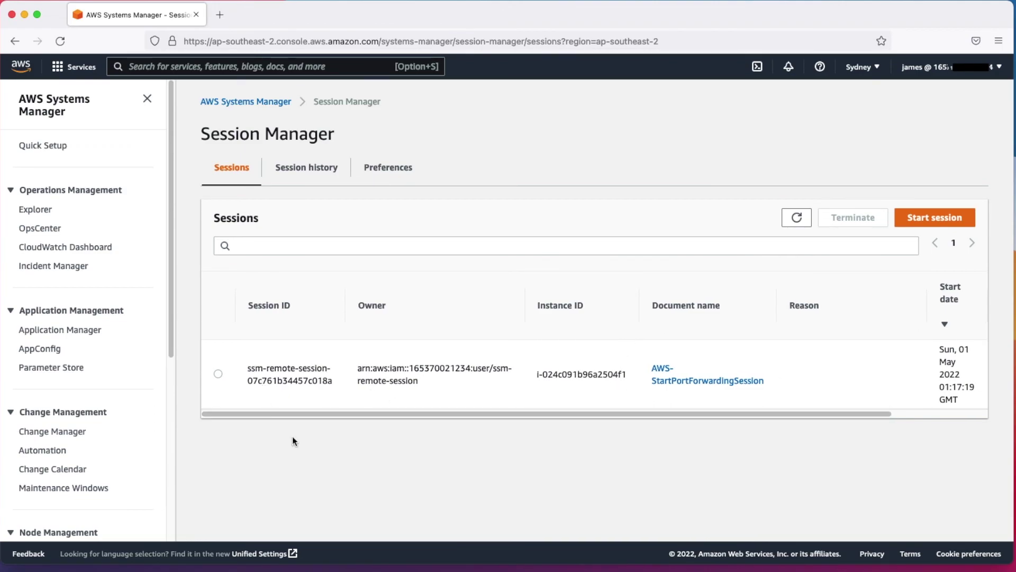